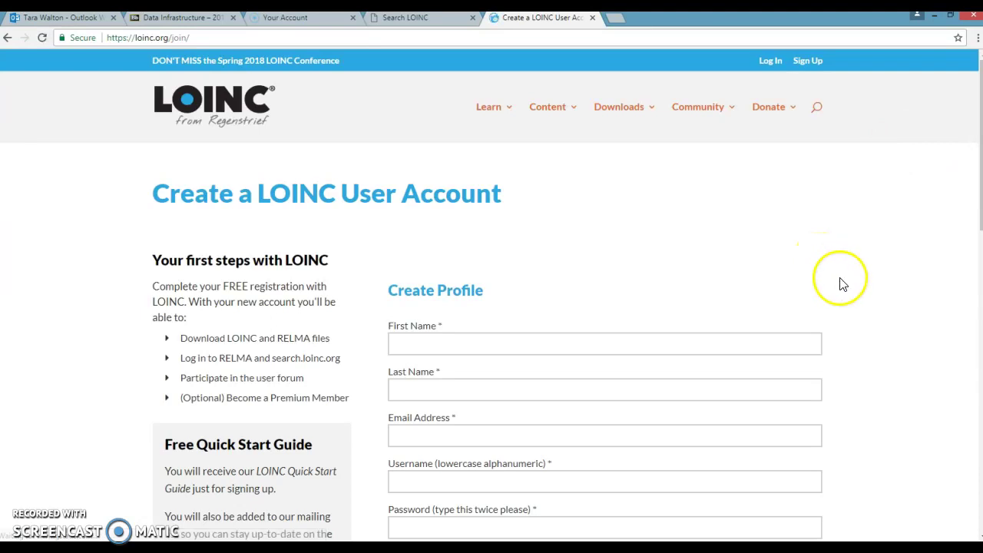
Close the LOINC account registration page and return to the LOINC search page.
right_click(865, 297)
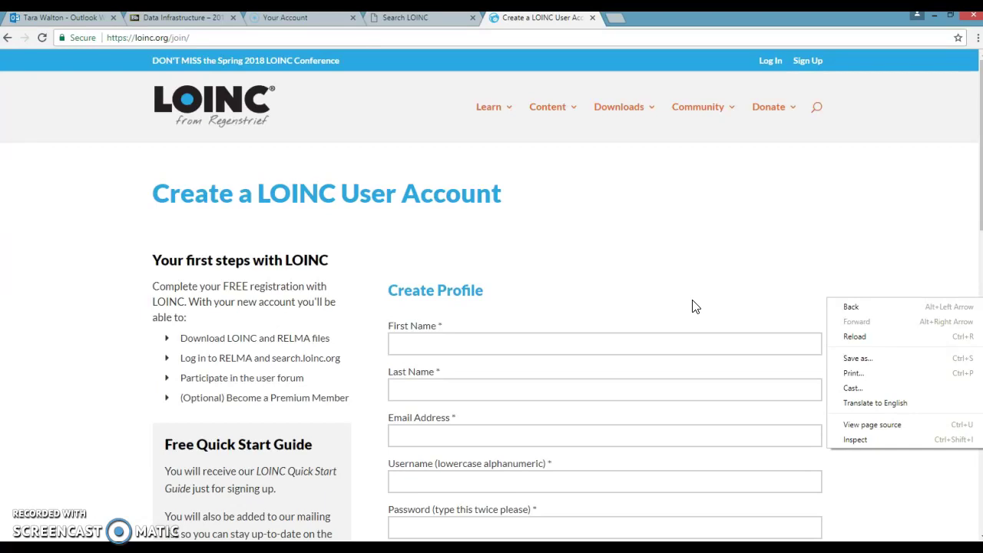
click(669, 279)
click(594, 23)
click(592, 18)
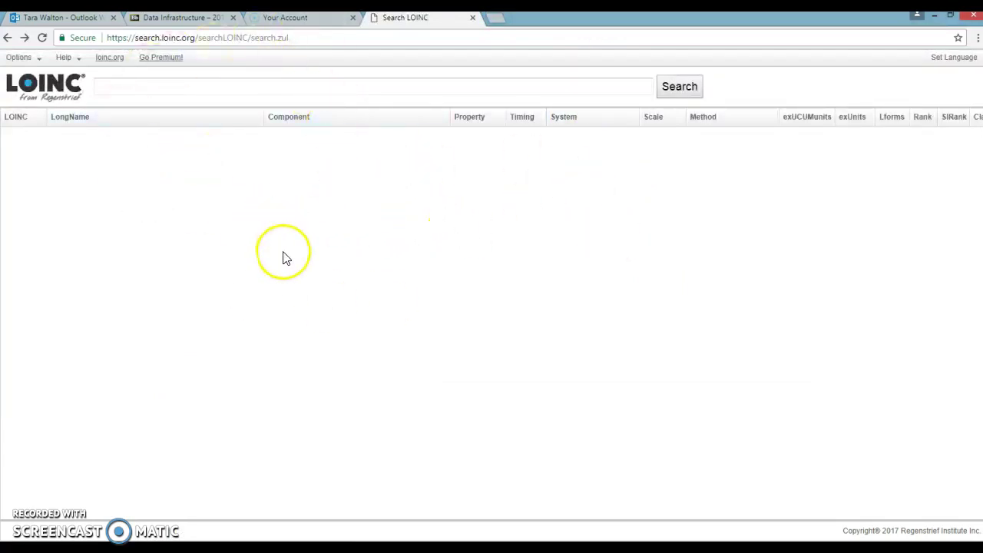
Copy the row 1 test name from the Word mapping handout and search LOINC for "Complete Blood Count (Hemogram) Panel" in the browser.
click(406, 538)
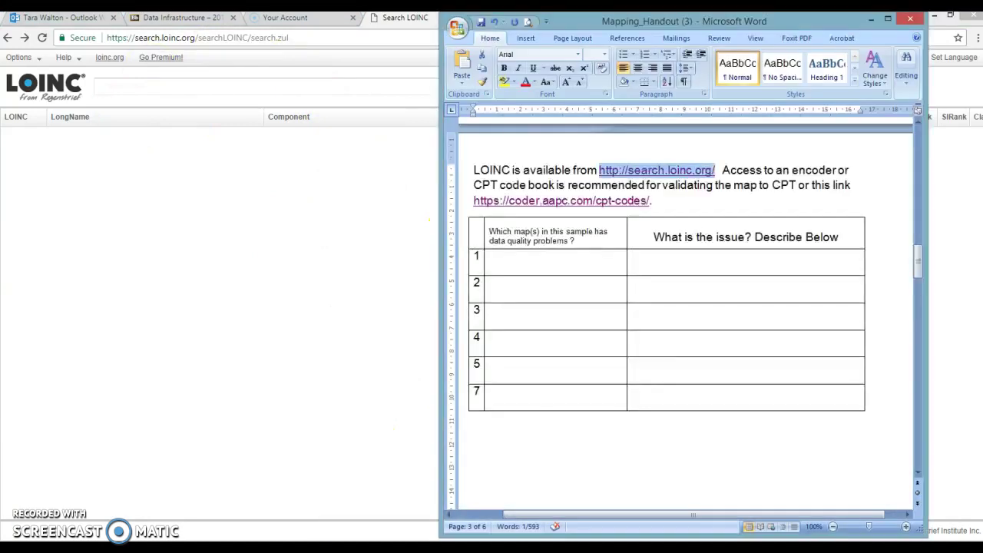
drag(916, 268, 915, 217)
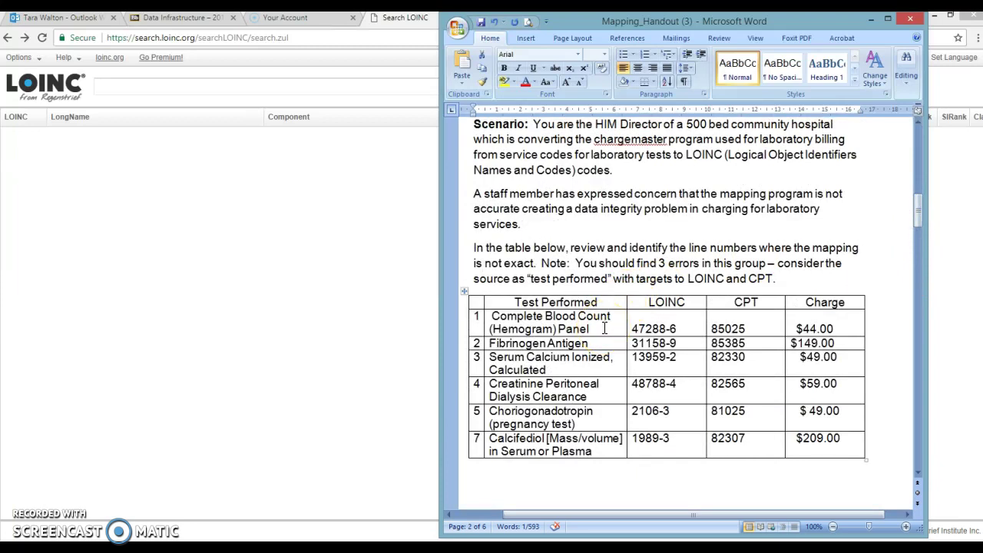
drag(605, 327, 497, 321)
key(ctrl+c)
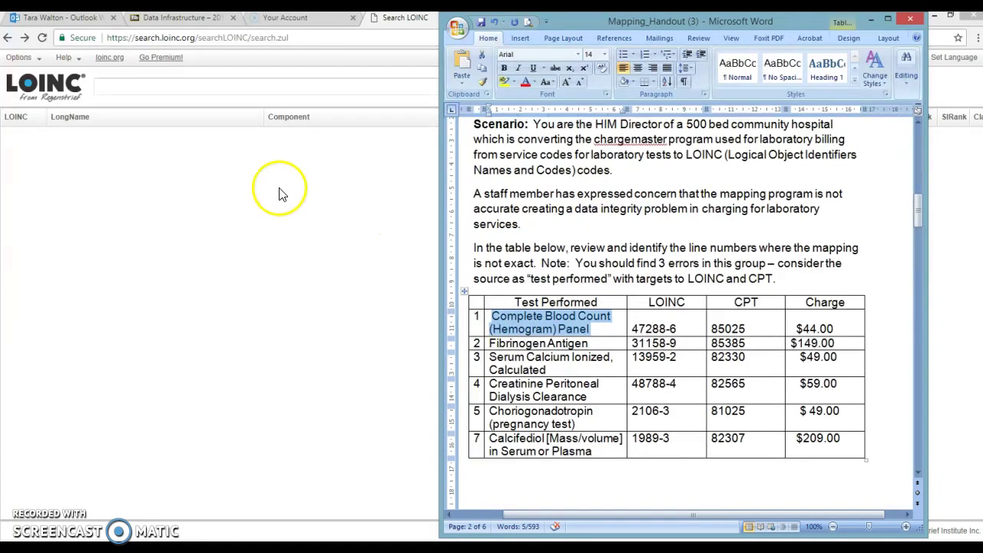
click(220, 88)
key(ctrl+v)
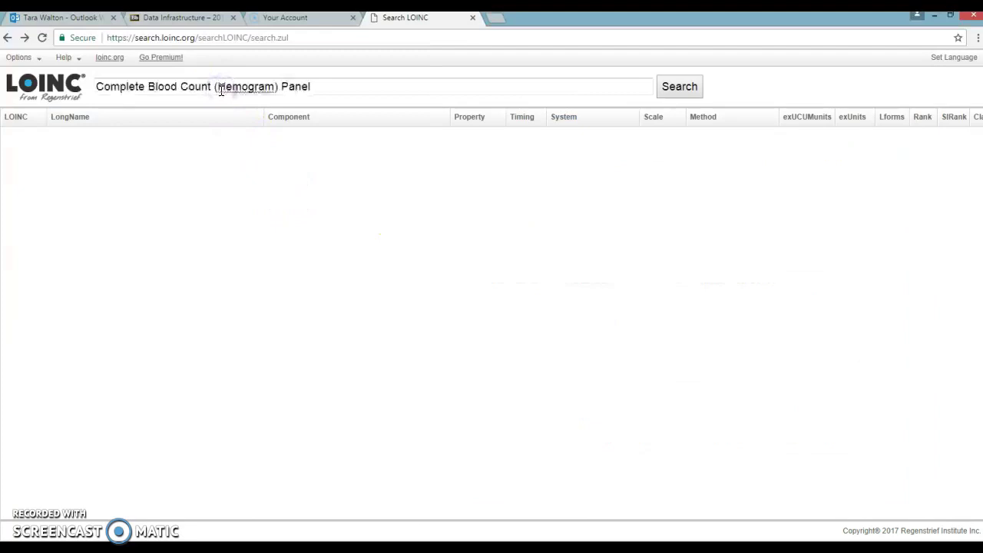
click(692, 88)
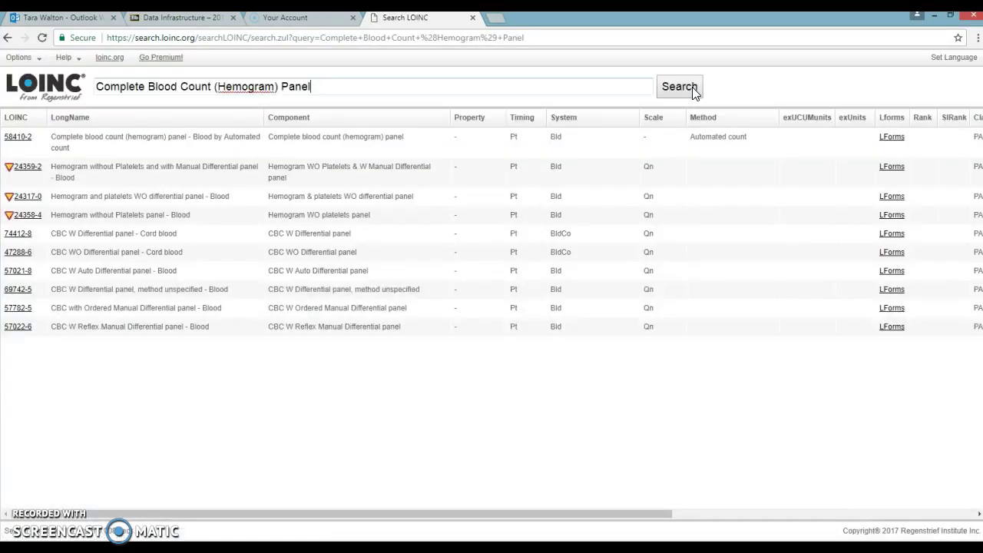
click(120, 150)
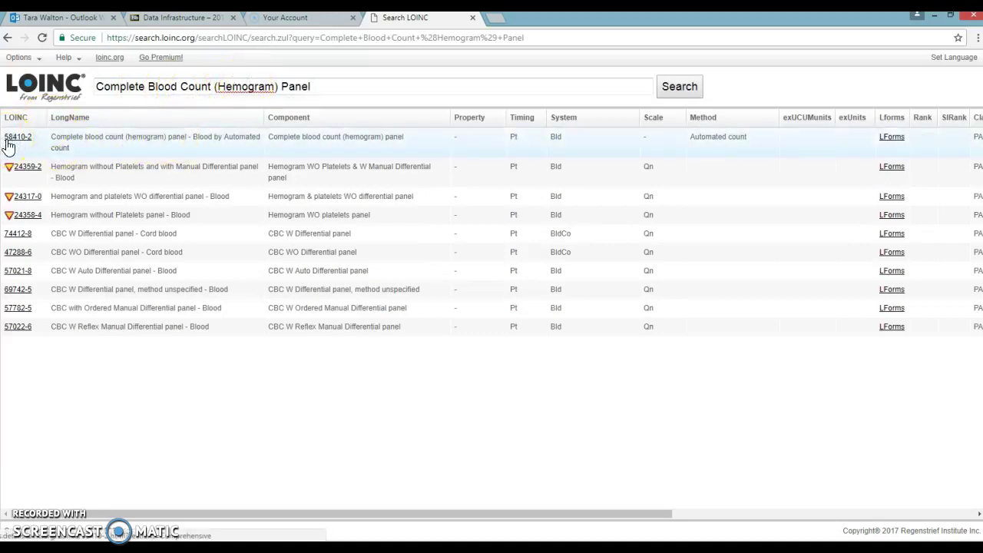
In the Word handout's answer table, describe the row 1 issue as "Incorrect LOINC; should be 58410-2".
key(alt+Tab)
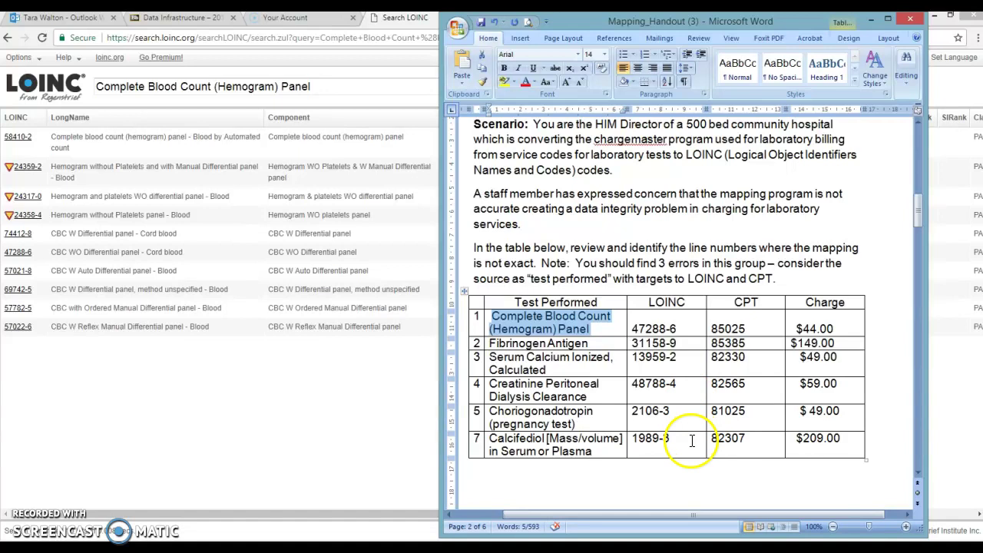
drag(631, 328, 679, 328)
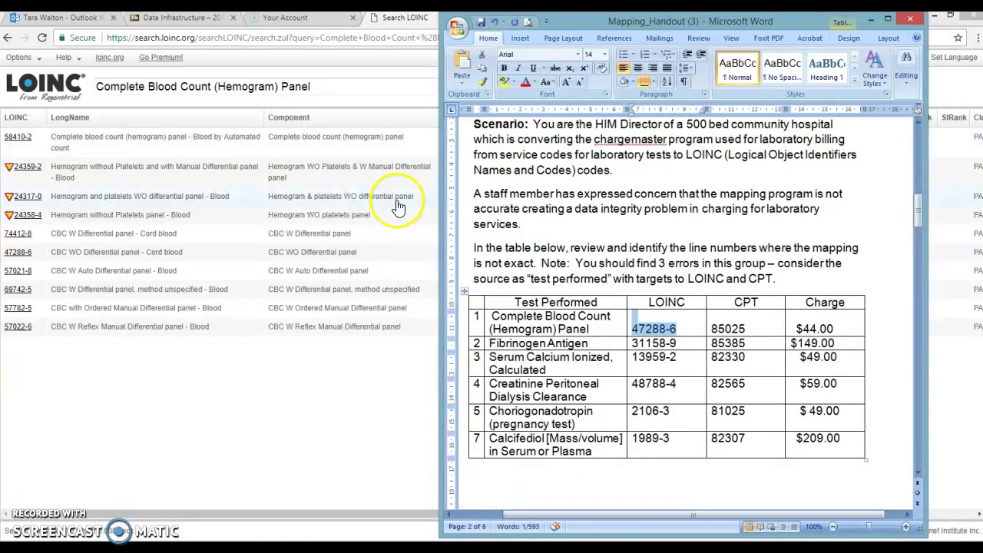
click(920, 206)
drag(919, 205, 920, 248)
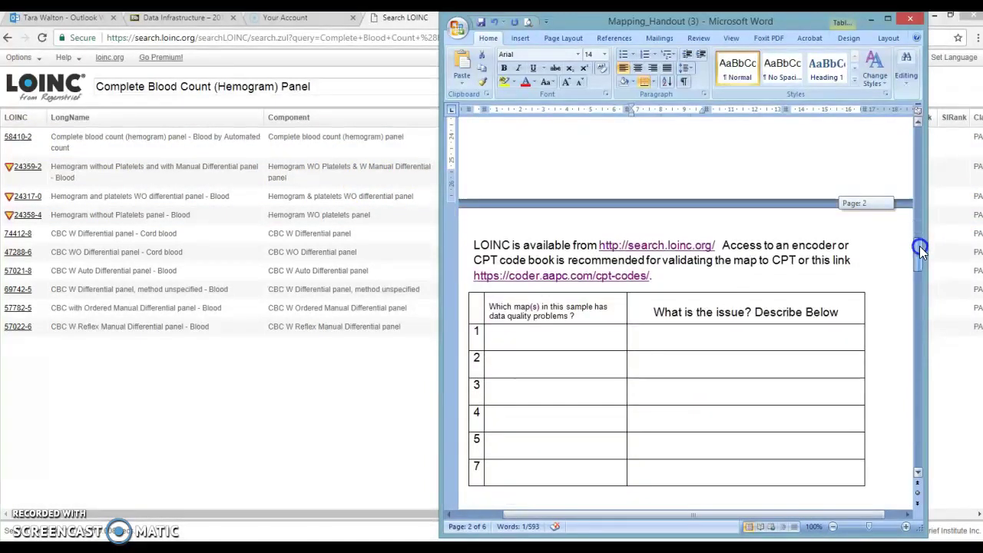
click(670, 347)
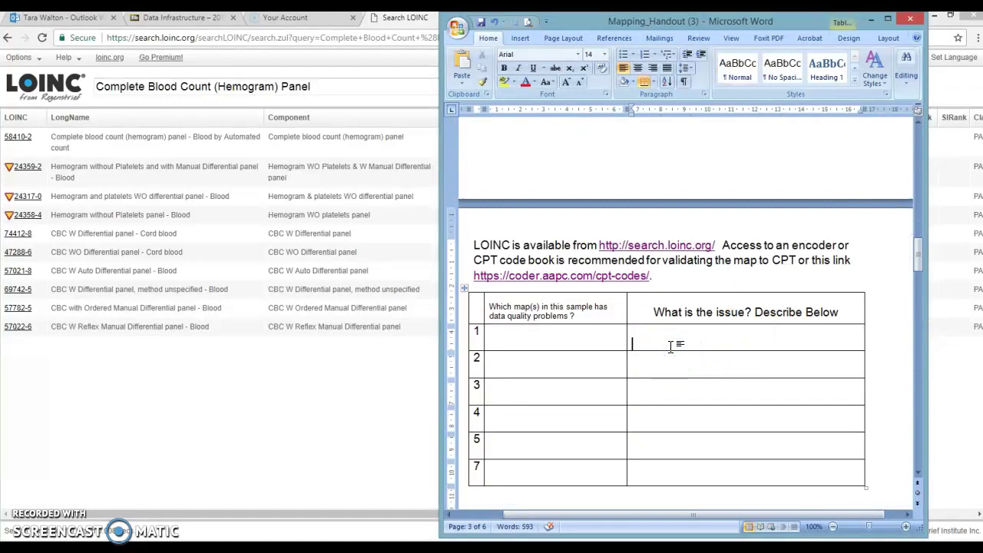
text(incorrect LOINC)
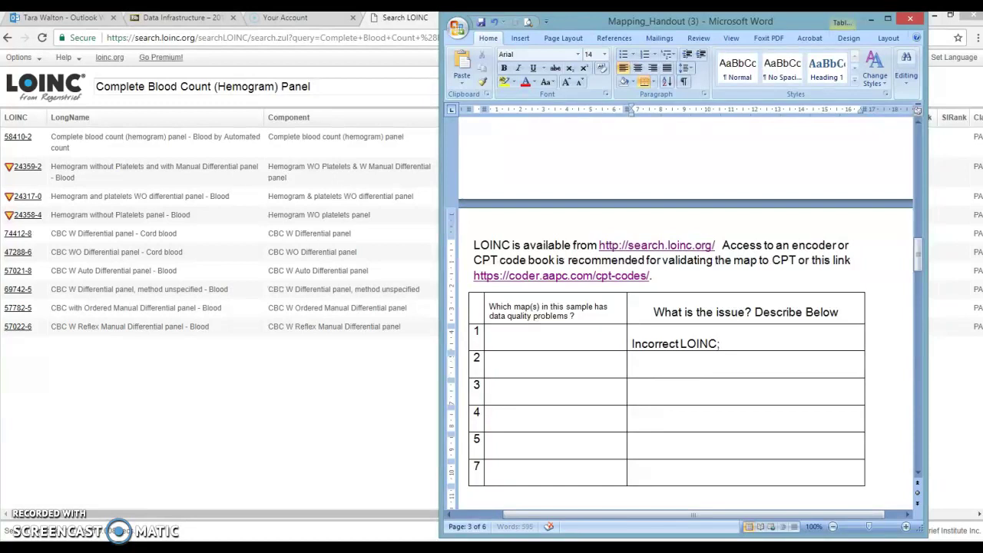
text(; should be)
key(shift+Tab)
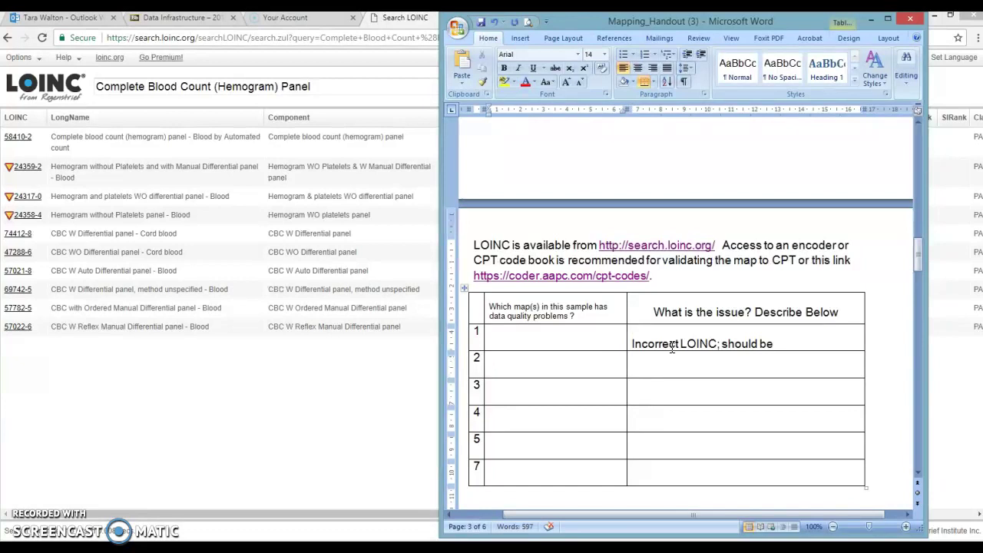
click(857, 341)
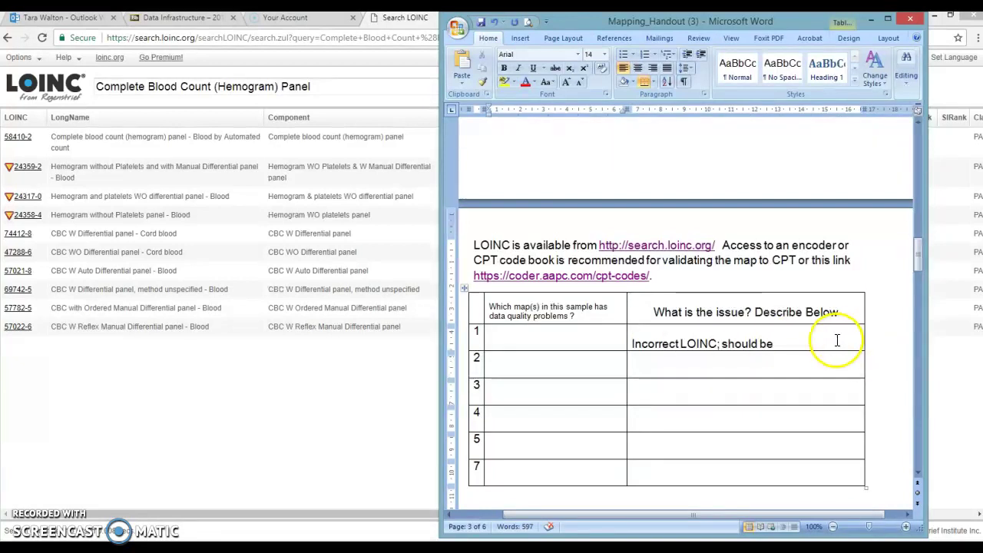
text(4)
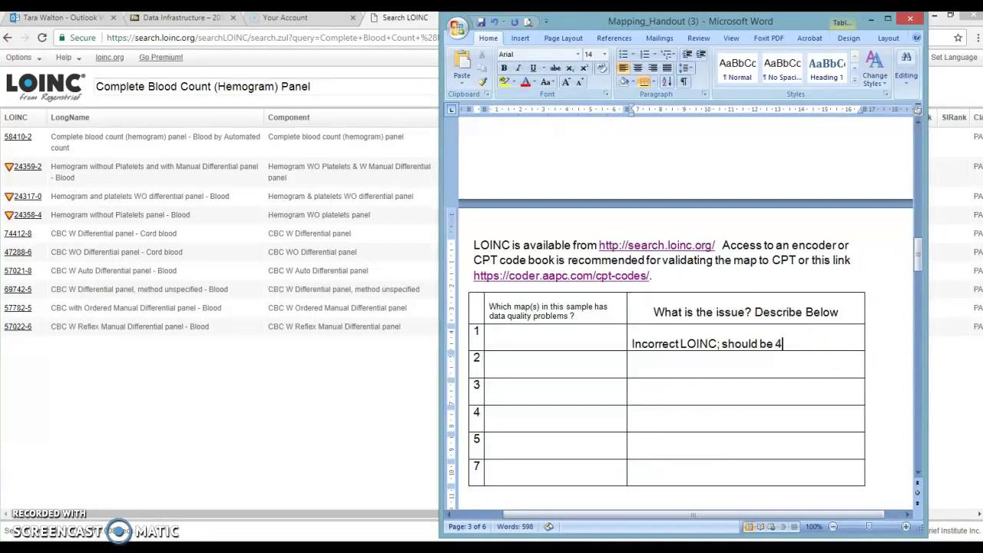
key(BackSpace)
text(58410-2)
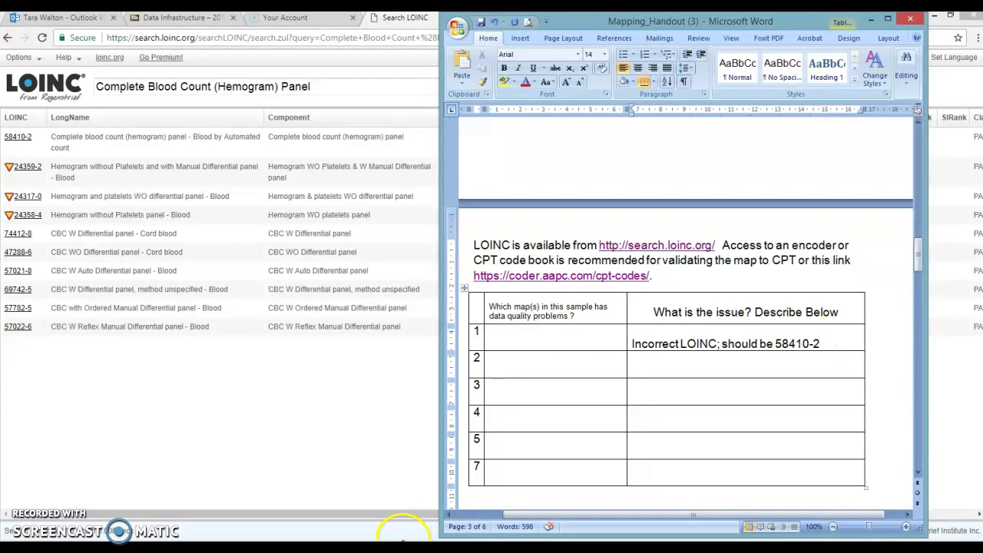
Copy row 1's LOINC code 47288-6 from the handout's mapping table and search LOINC for it in the browser.
drag(915, 264, 919, 225)
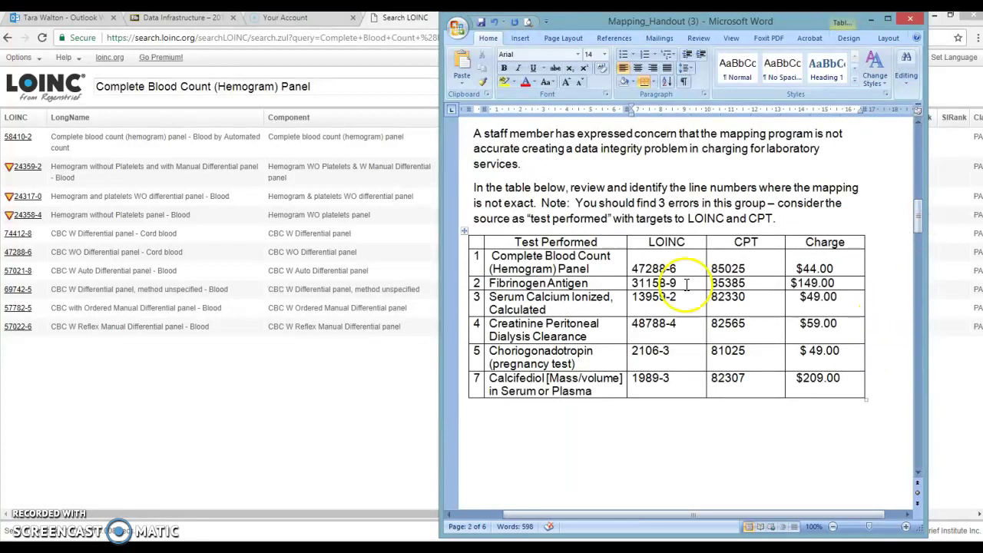
click(753, 257)
drag(679, 269, 645, 275)
key(ctrl+c)
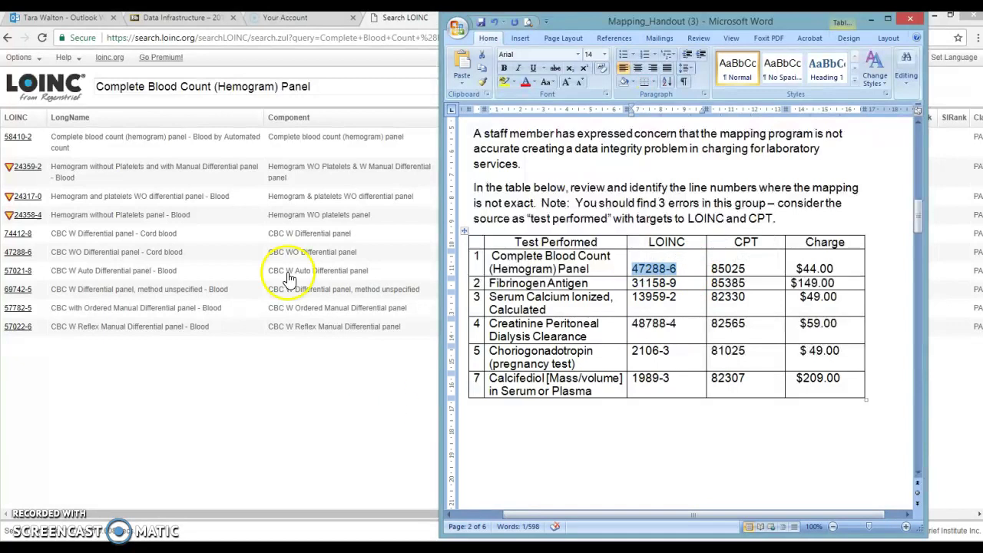
click(322, 86)
drag(322, 86, 83, 100)
key(ctrl+v)
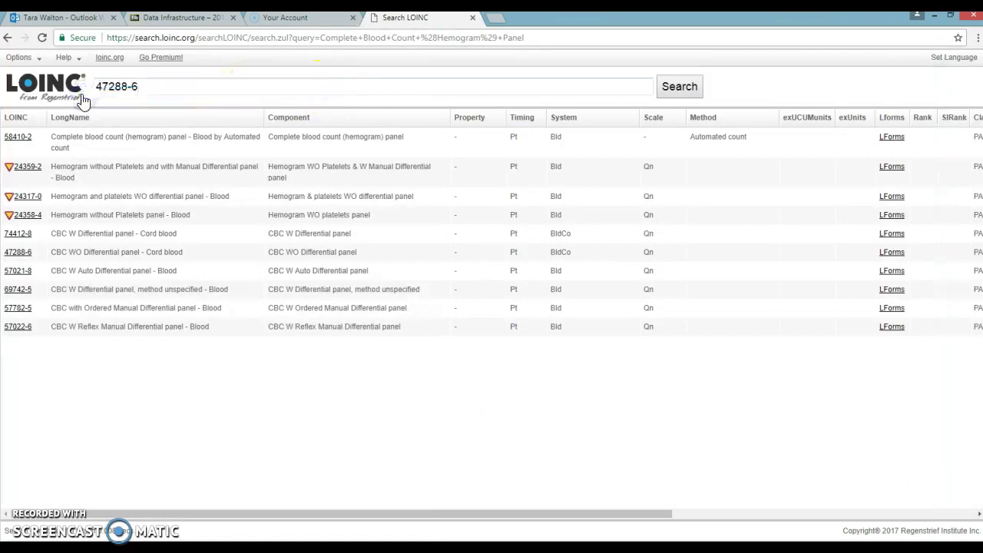
click(675, 87)
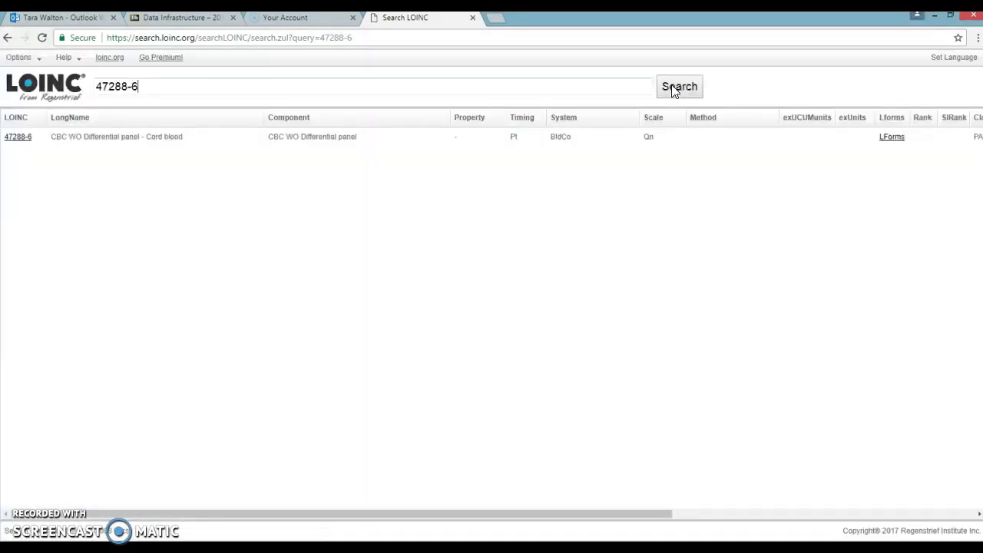
click(147, 151)
click(308, 309)
Check row 1's answer and CPT code in the Word handout, and open its coder.aapc.com/cpt-codes link in the browser.
click(395, 530)
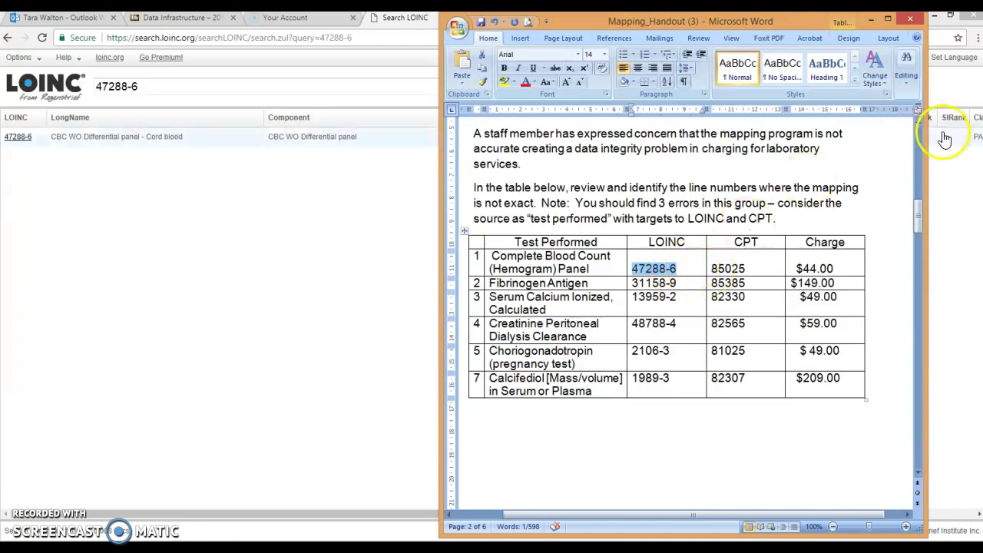
drag(923, 200, 920, 236)
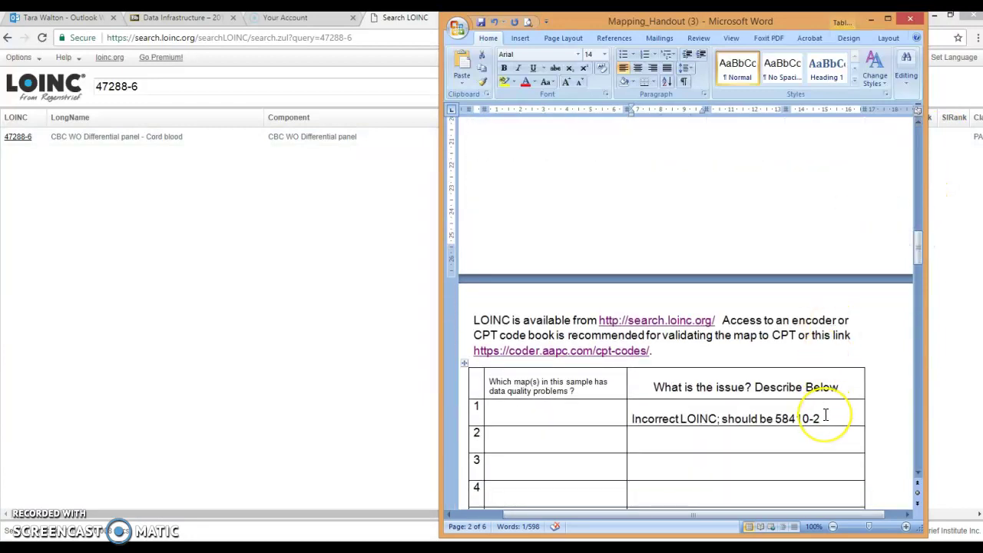
drag(920, 244, 913, 213)
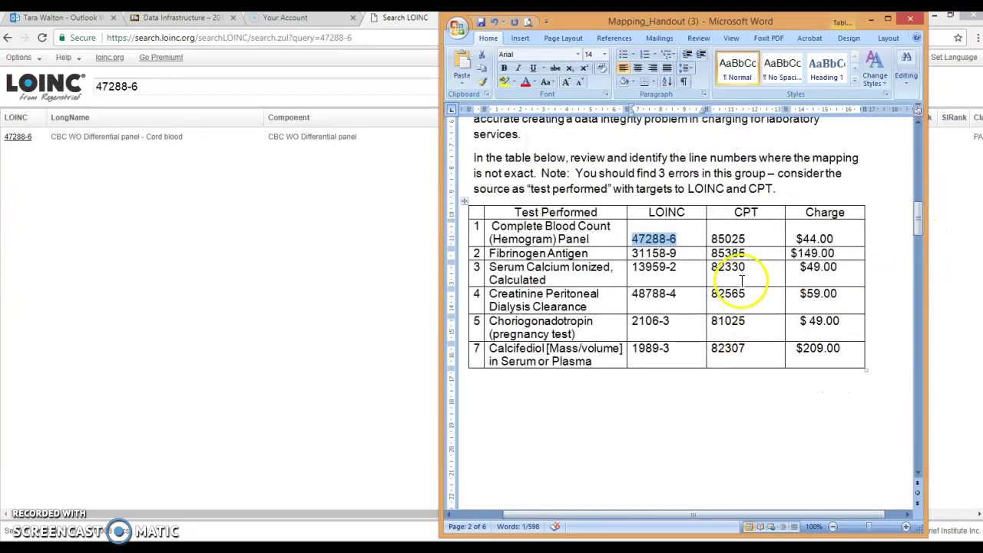
click(746, 239)
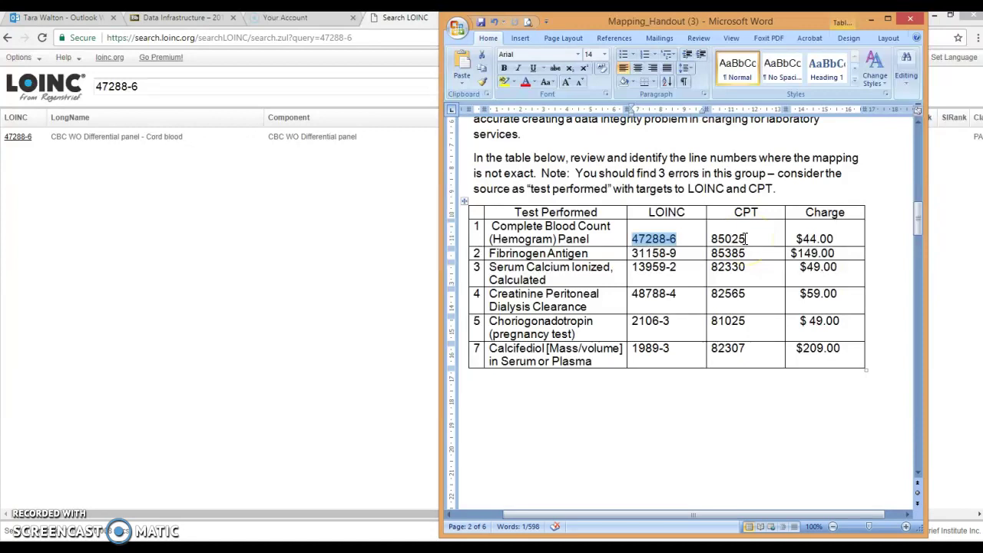
click(364, 252)
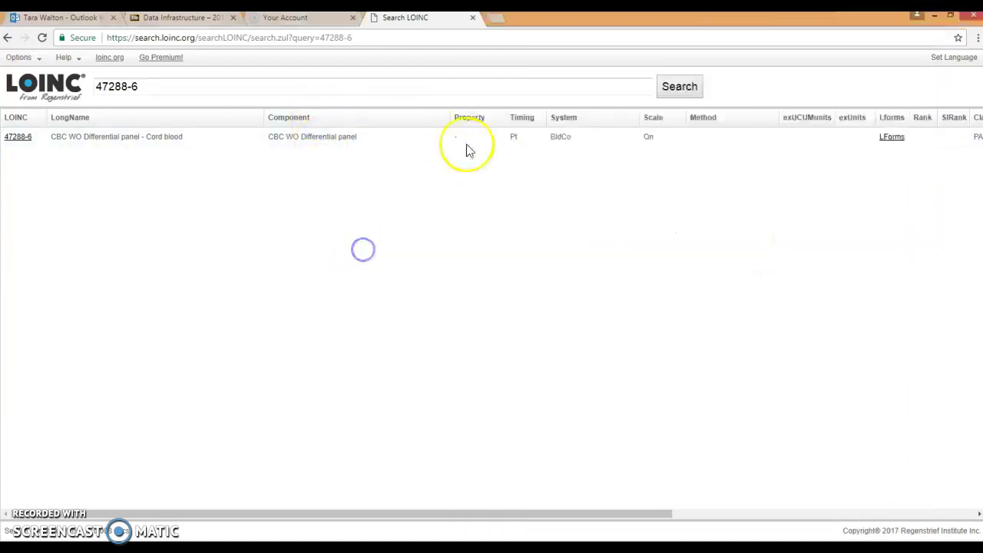
click(498, 21)
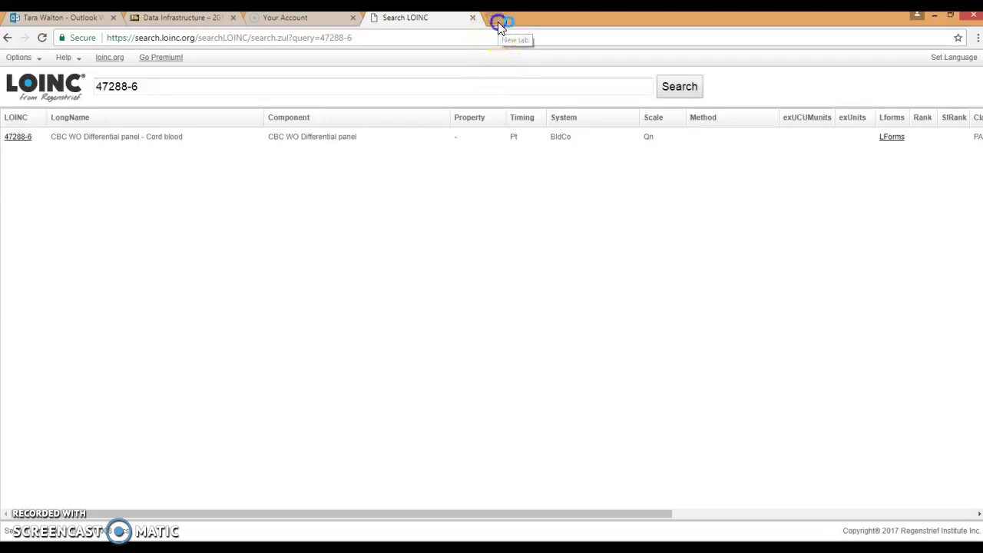
key(alt+Tab)
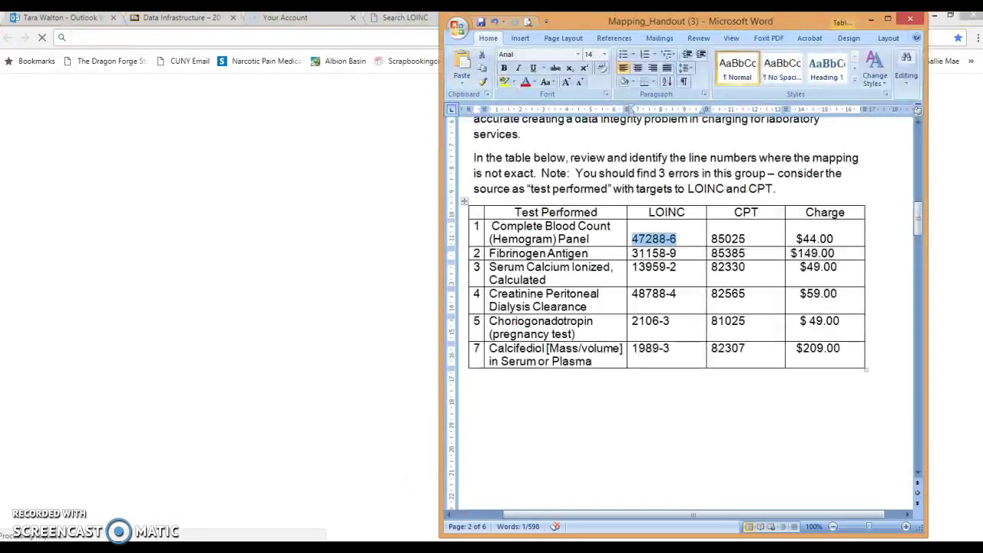
drag(917, 223, 918, 259)
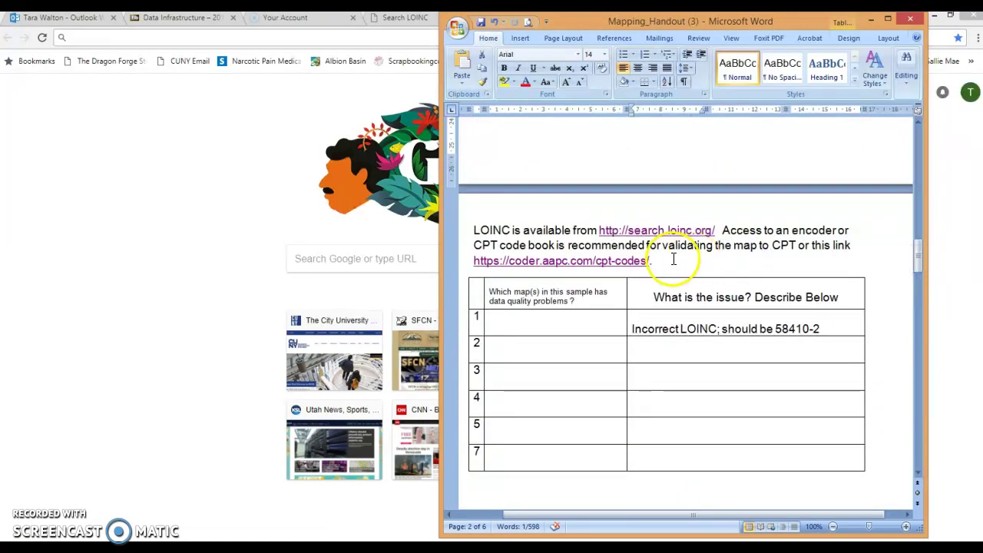
click(649, 262)
drag(649, 262, 474, 274)
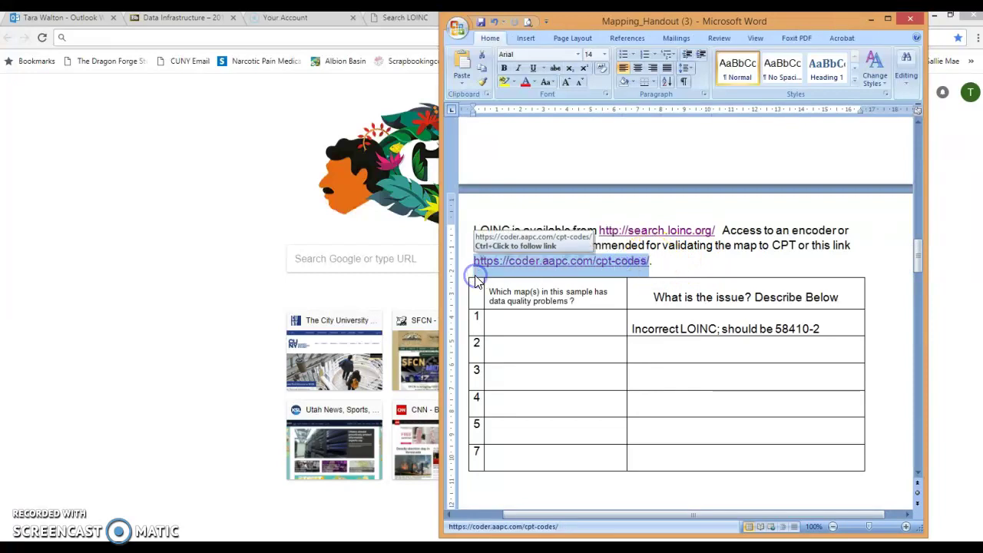
click(475, 266)
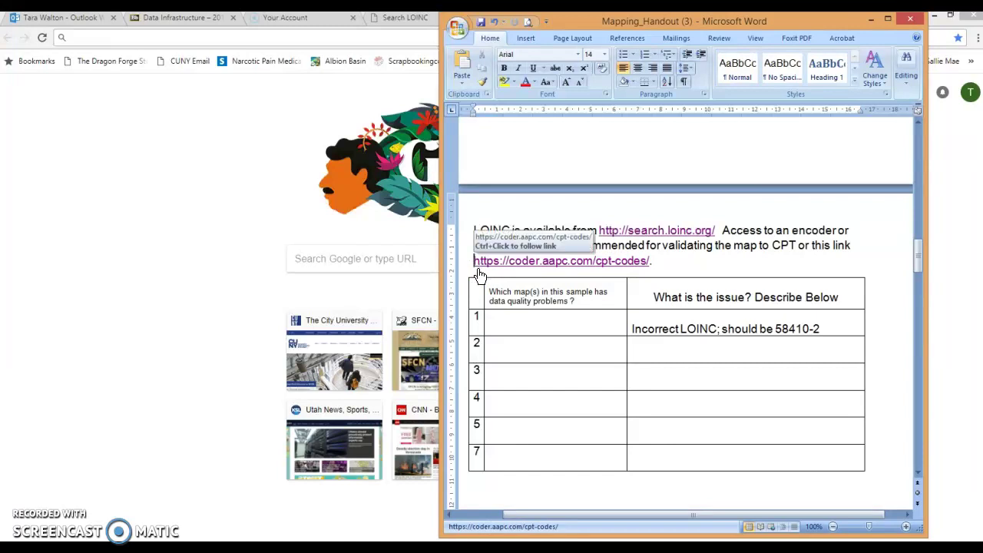
ctrl+click(478, 263)
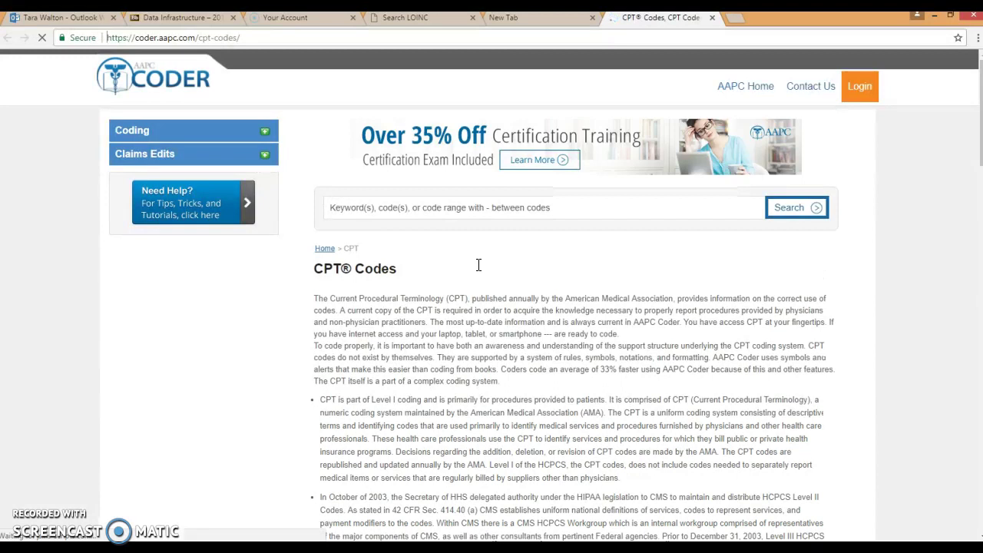
Copy row 1's test name, Complete Blood Count (Hemogram) Panel, from the Word handout and search AAPC Coder for it in the browser.
key(alt+Tab)
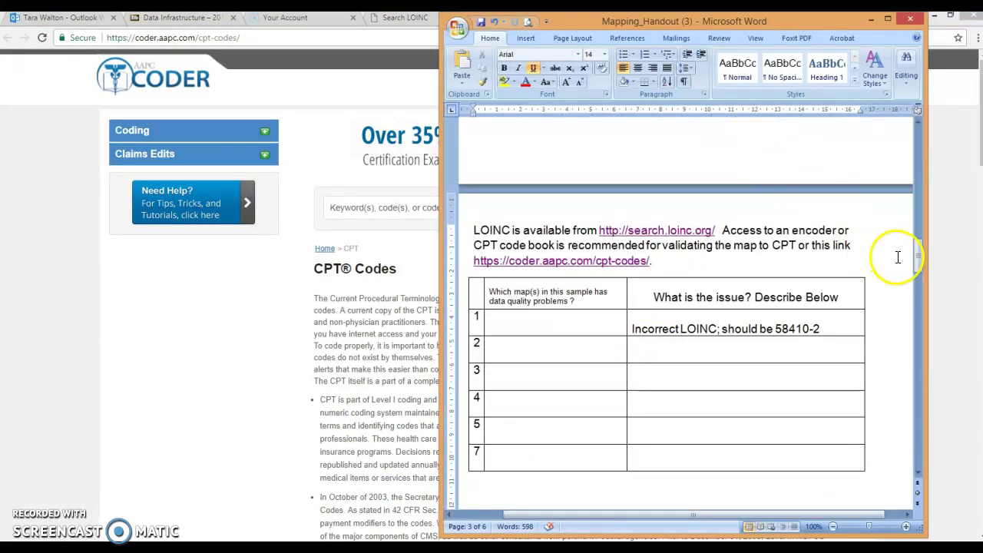
drag(918, 260, 911, 220)
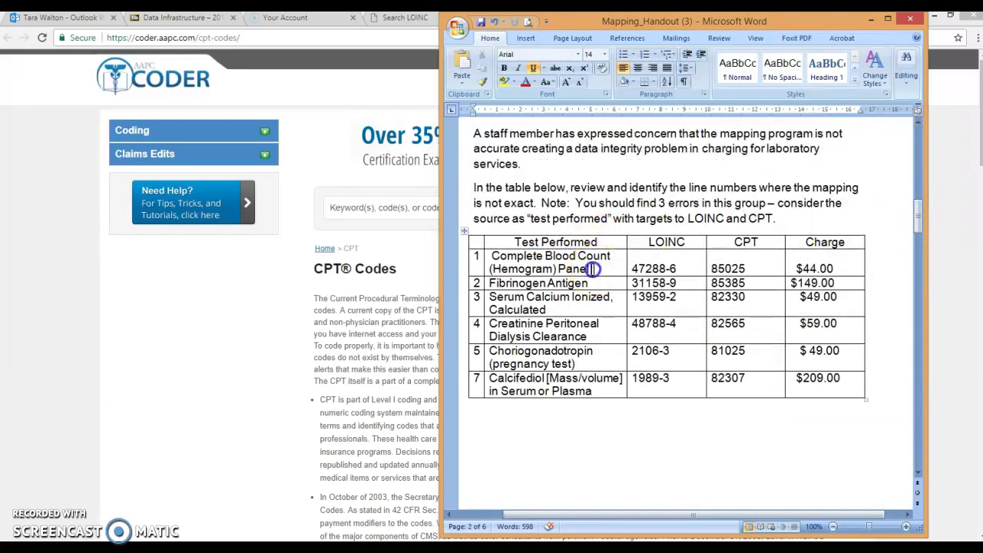
drag(596, 267, 490, 252)
key(ctrl+c)
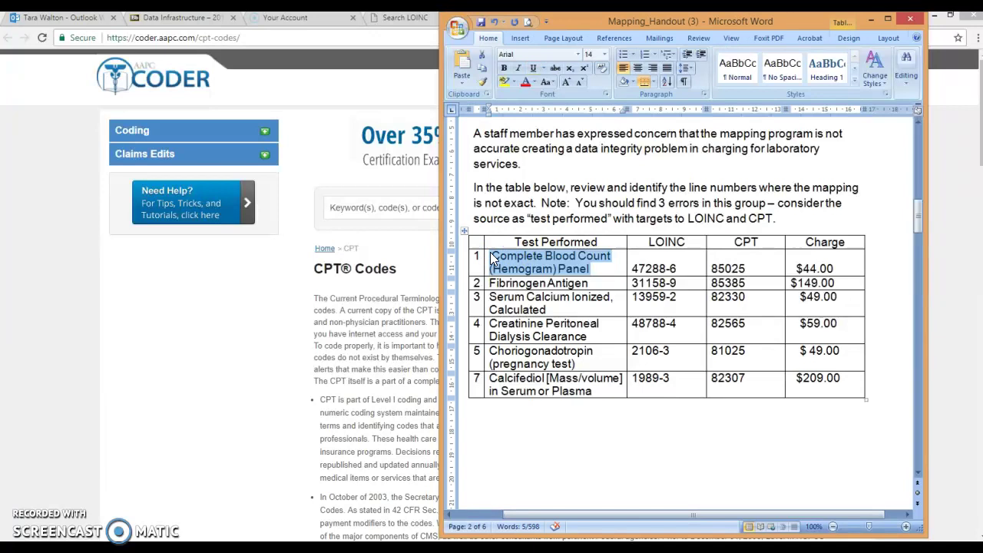
click(248, 269)
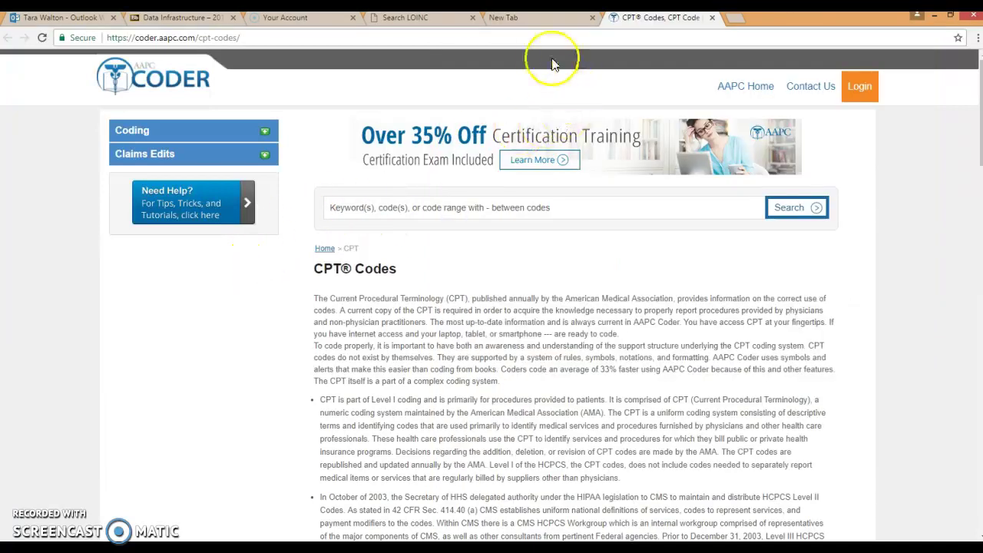
click(459, 214)
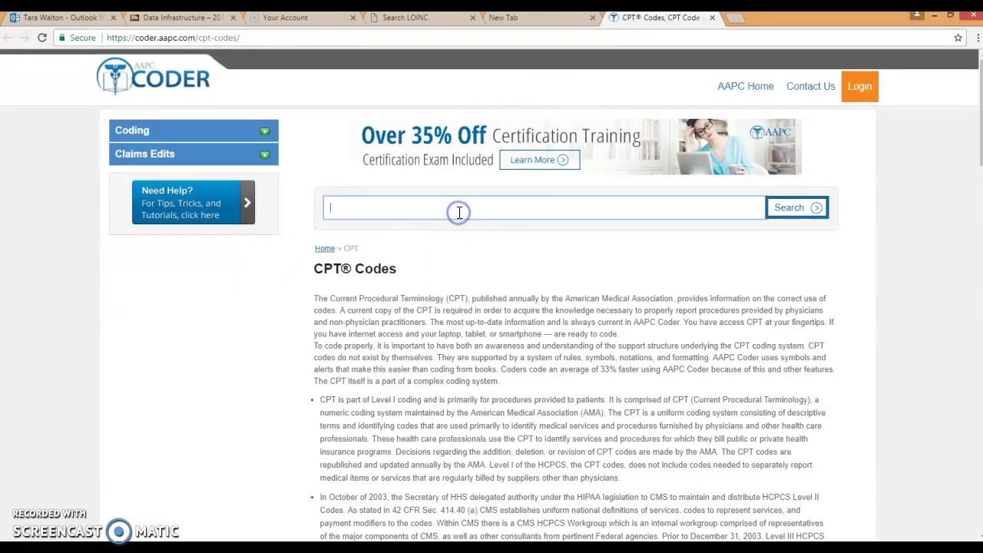
key(ctrl+v)
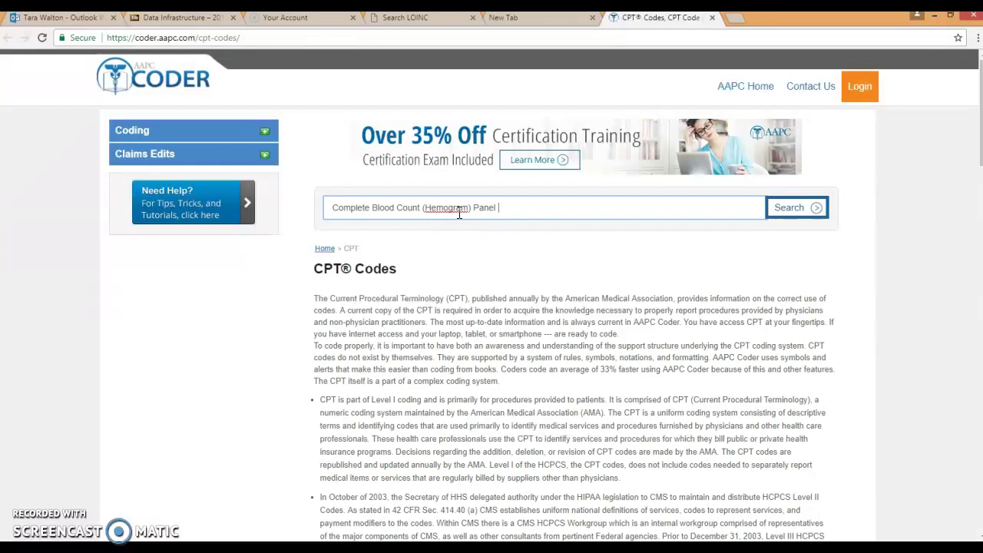
key(Return)
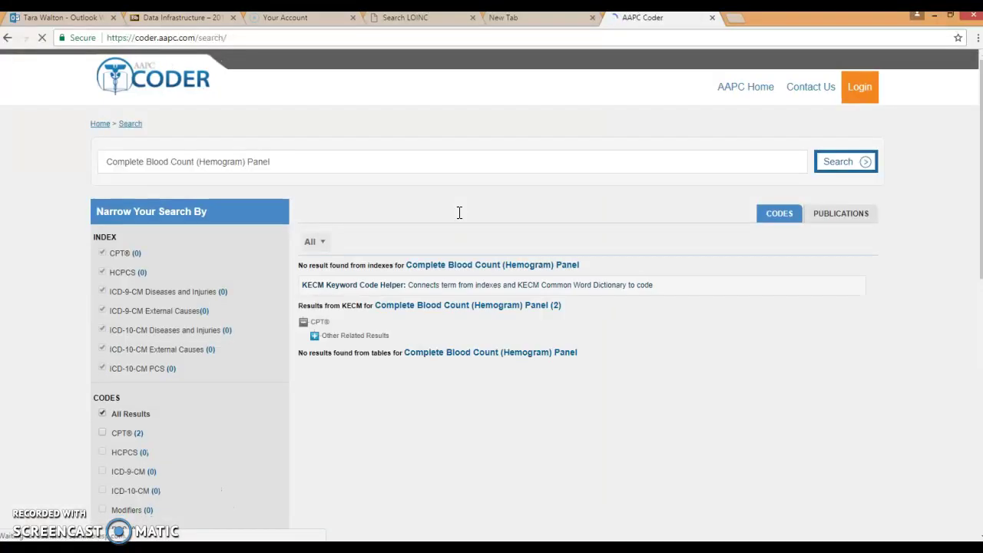
Limit the code results of the search to CPT.
click(446, 222)
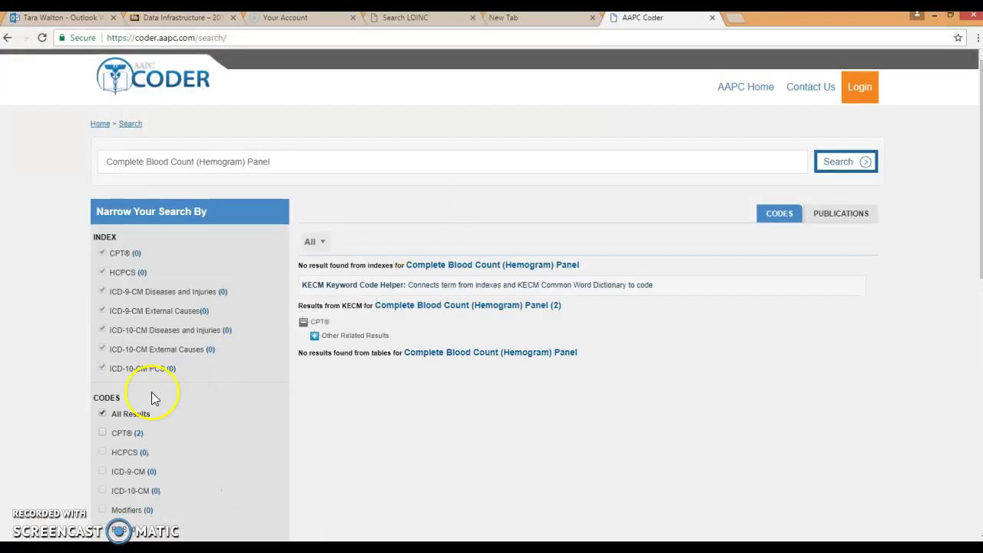
click(102, 434)
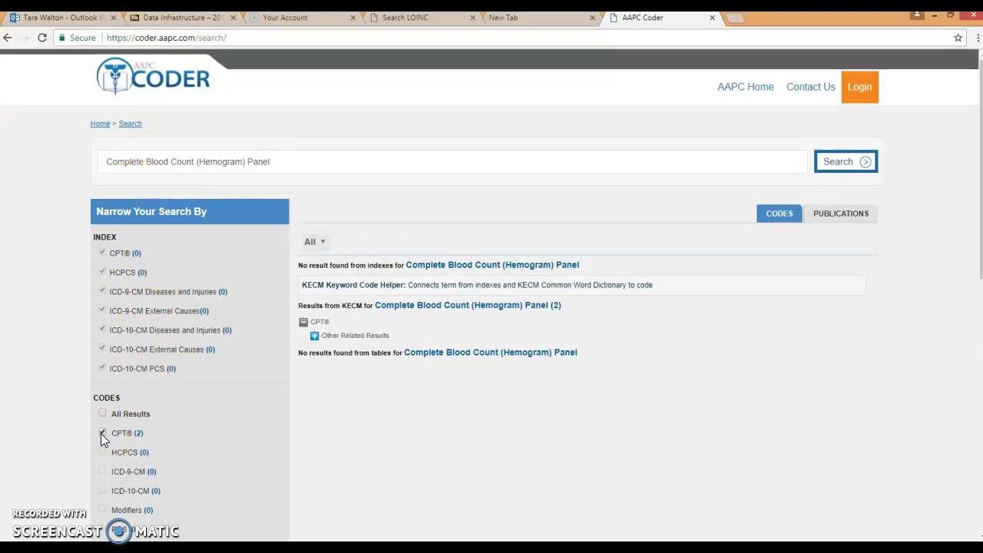
click(321, 471)
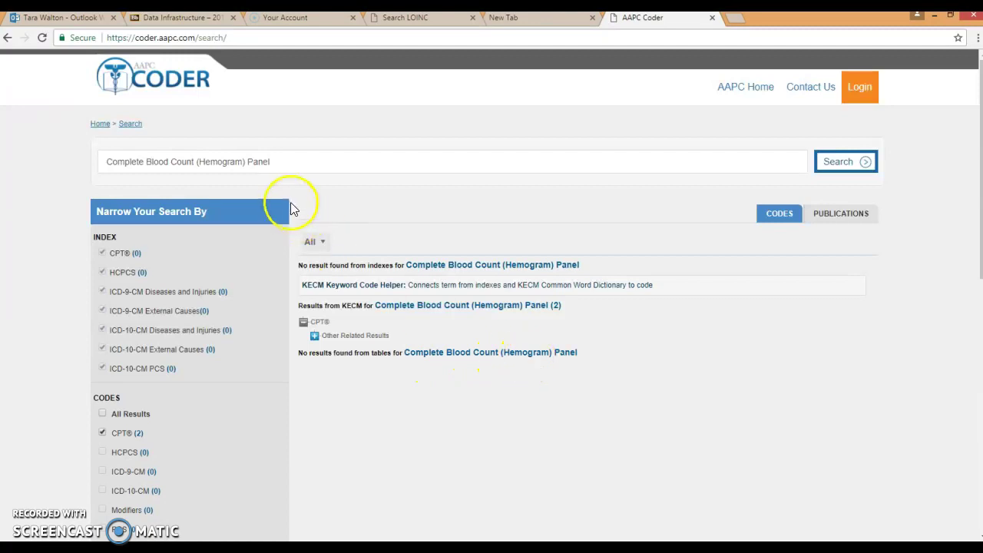
Shorten the search term to "Complete Blood Count" and run the search again.
click(280, 167)
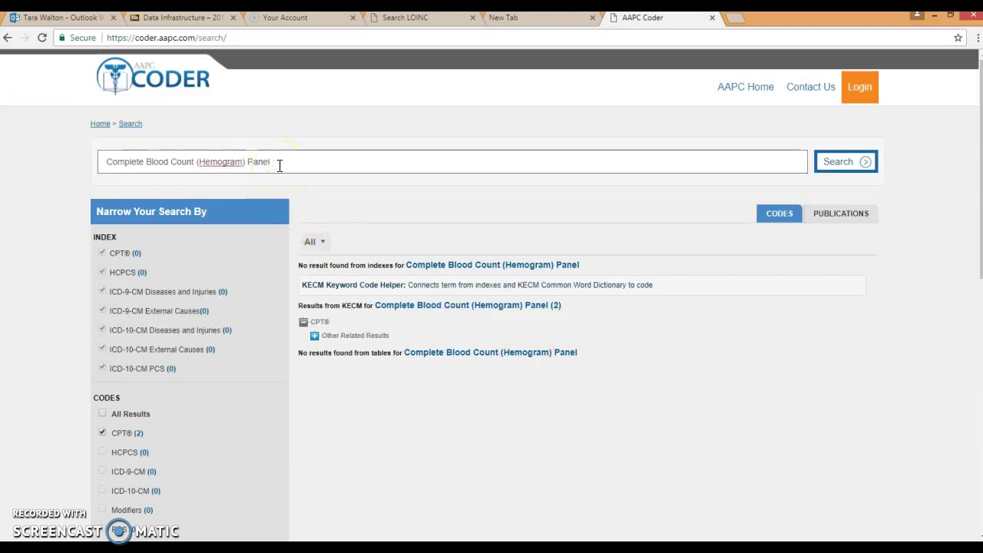
key(BackSpace)
key(BackSpace)
key(BackSpace)
key(BackSpace)
key(BackSpace)
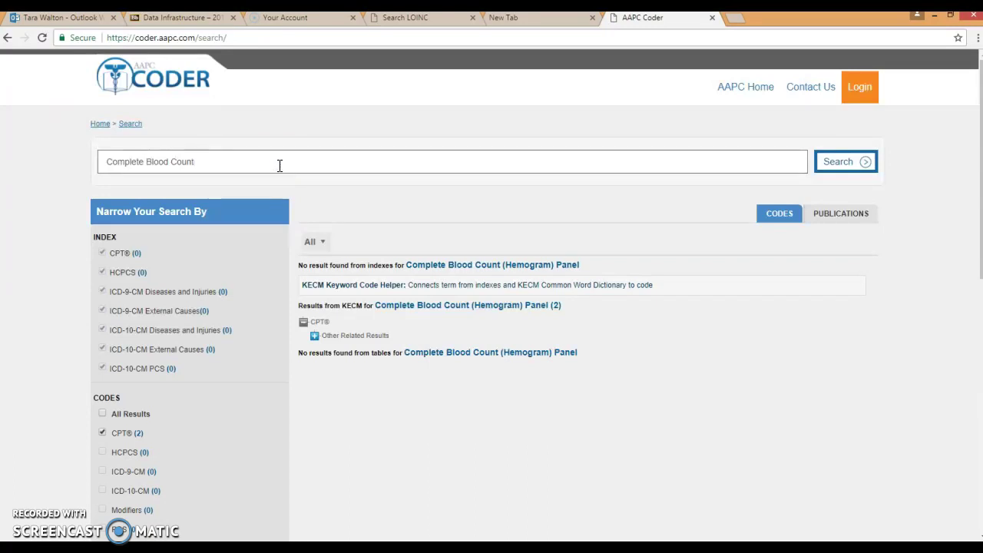
key(Return)
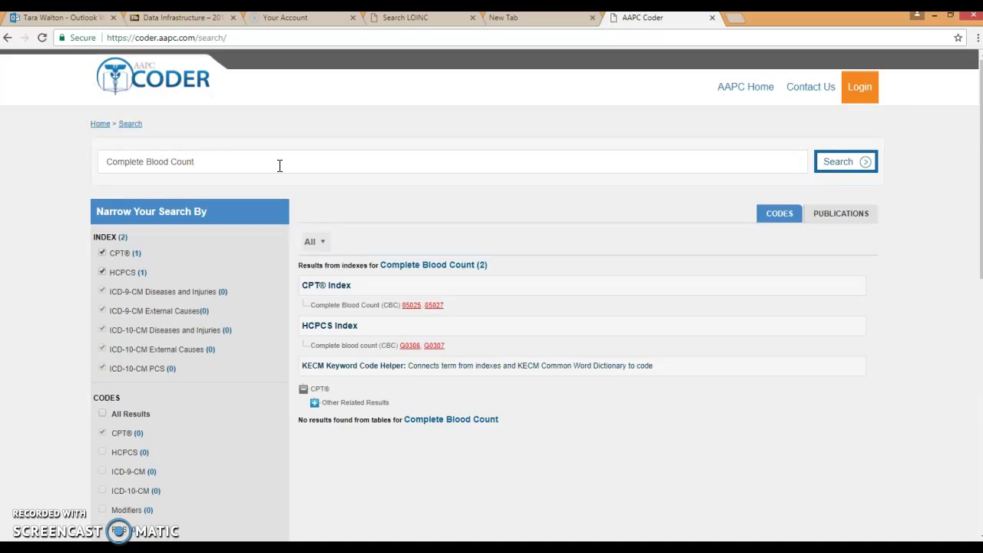
Exclude HCPCS from the index results and open CPT code 85025 for Complete Blood Count (CBC).
click(102, 273)
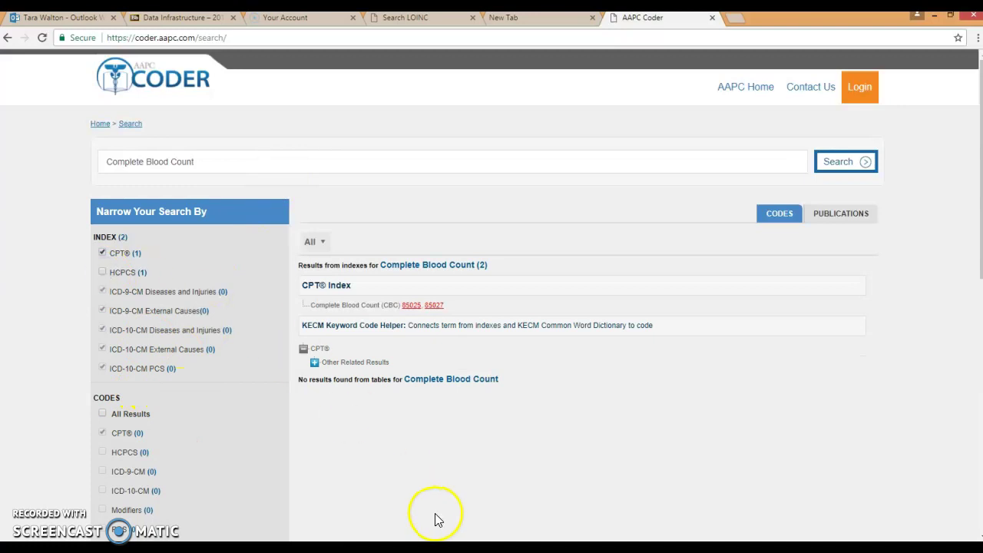
click(413, 306)
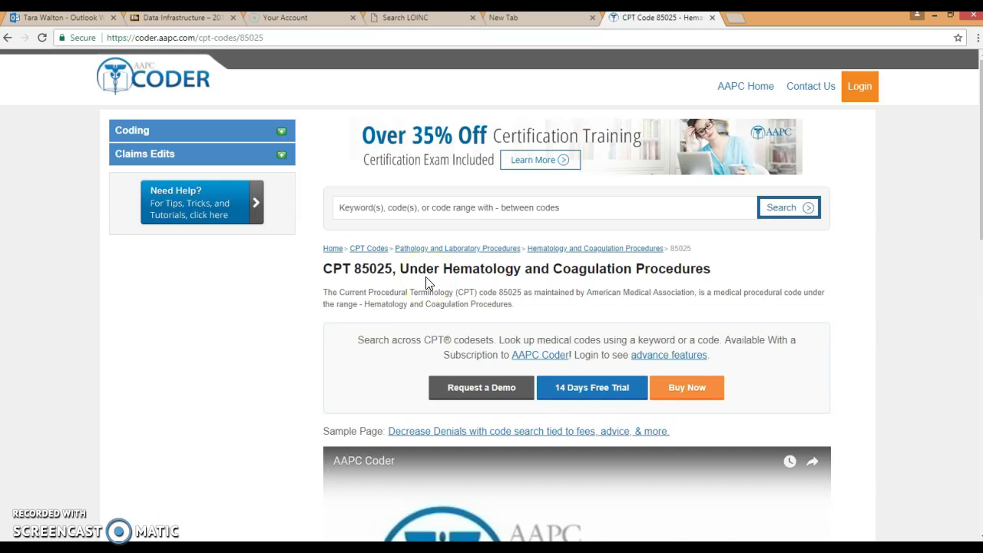
Return from the code 85025 page to the AAPC Coder search page and reload it.
click(7, 38)
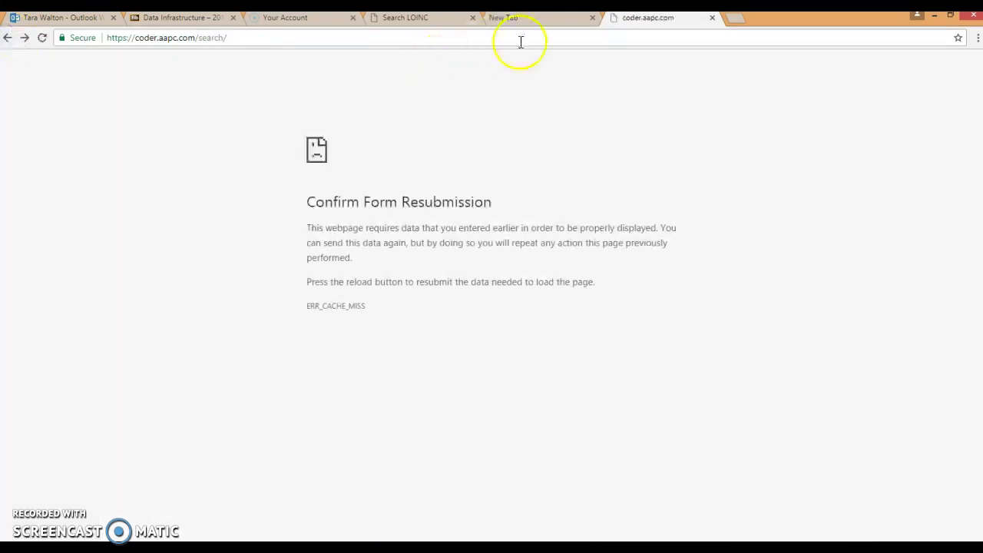
click(456, 36)
key(Return)
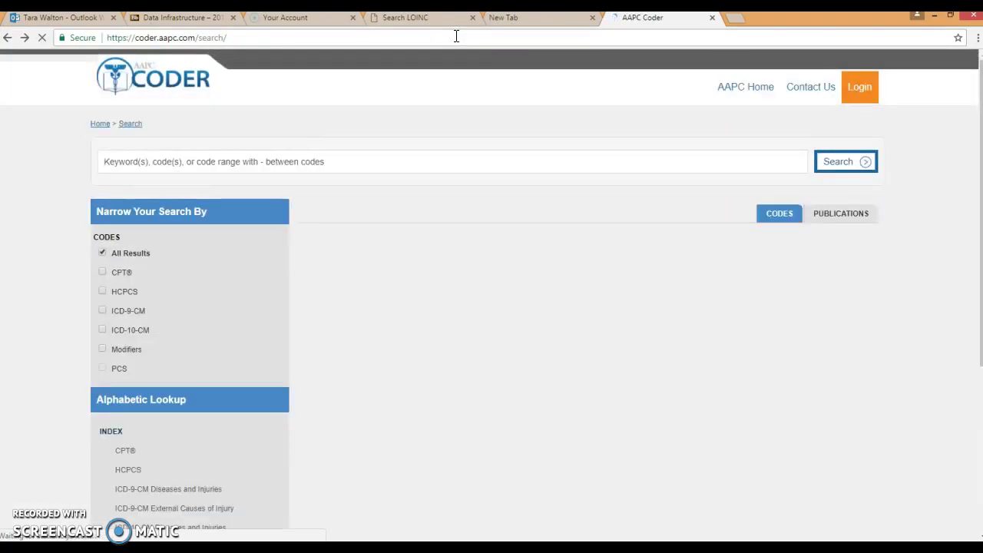
Search AAPC Coder for "Complete Blood Count", leaving out the "(Hemogram) Panel" part of the test name.
click(374, 165)
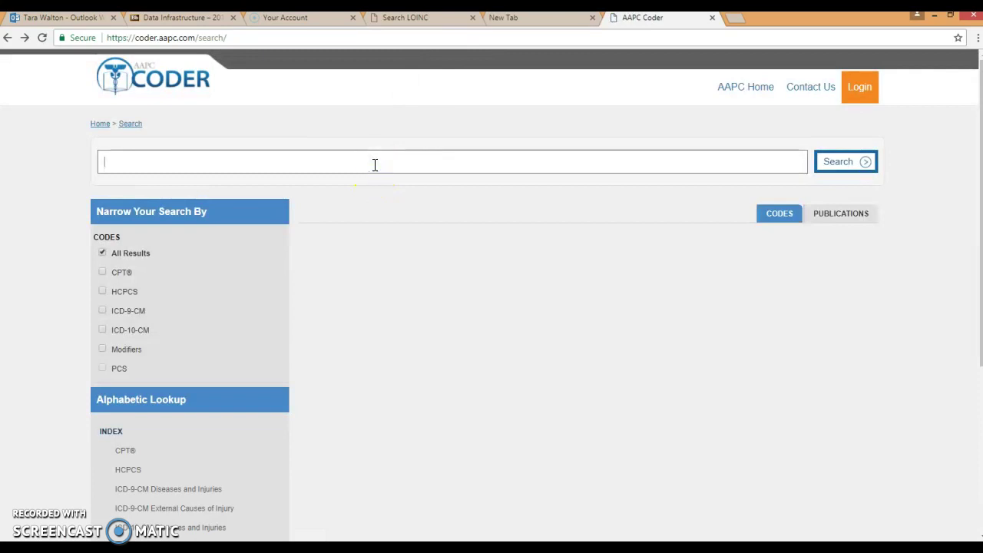
text(Complete Blood Count (Hemogram) Panel)
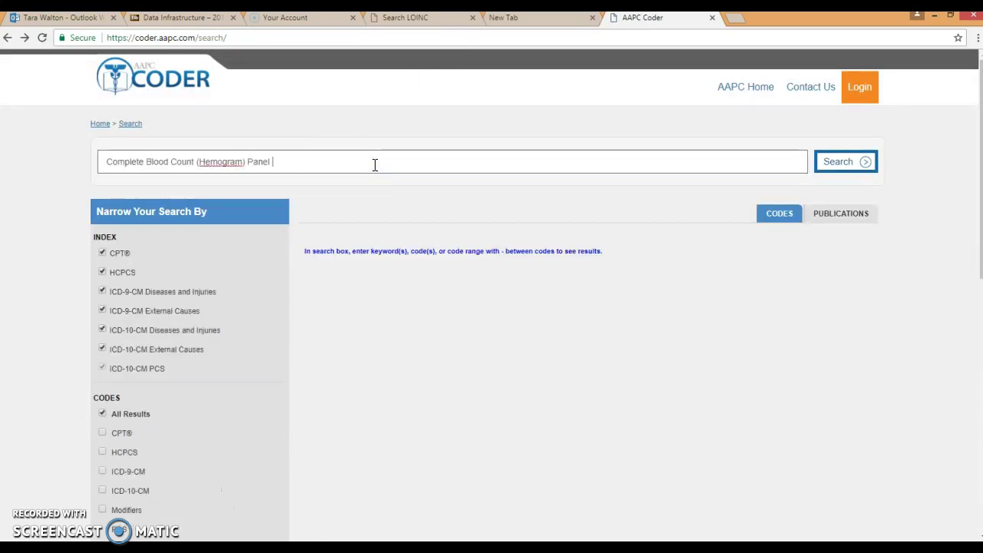
key(BackSpace)
key(BackSpace)
key(BackSpace)
key(BackSpace)
key(BackSpace)
key(BackSpace)
key(BackSpace)
key(BackSpace)
key(BackSpace)
key(BackSpace)
key(BackSpace)
key(BackSpace)
key(BackSpace)
key(BackSpace)
key(BackSpace)
key(BackSpace)
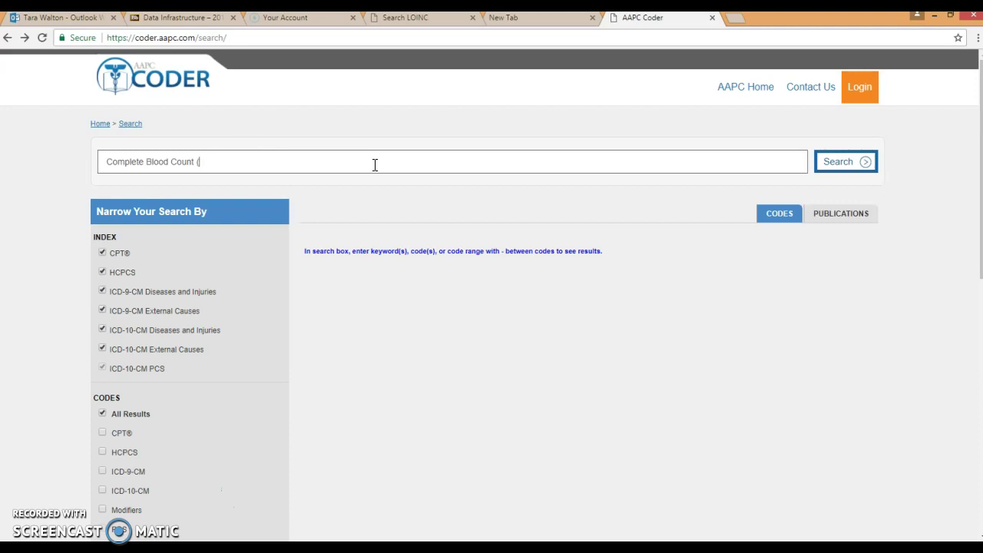
key(Return)
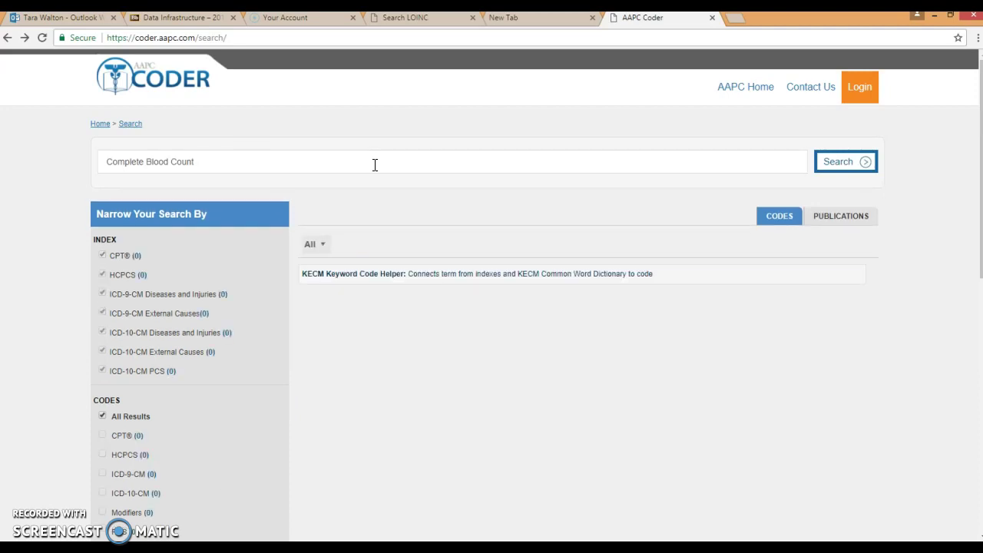
click(211, 168)
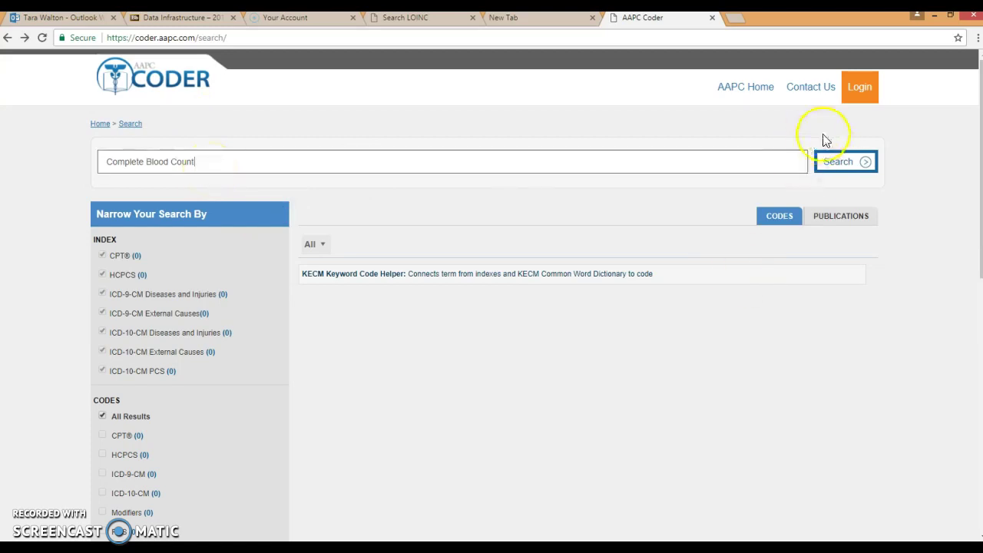
click(840, 174)
click(838, 165)
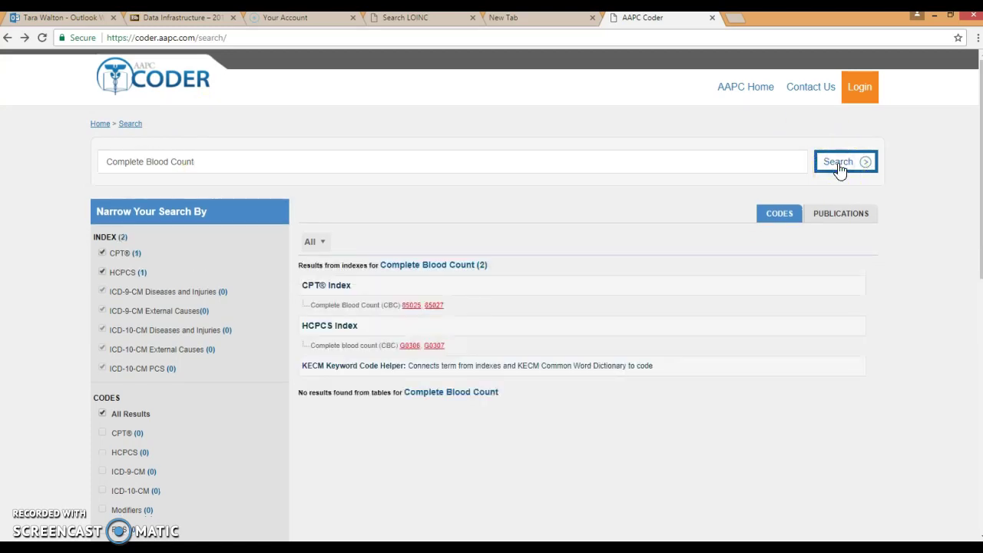
Open CPT code 85027 and browse the Hematology and Coagulation Procedures code range it belongs to.
click(435, 306)
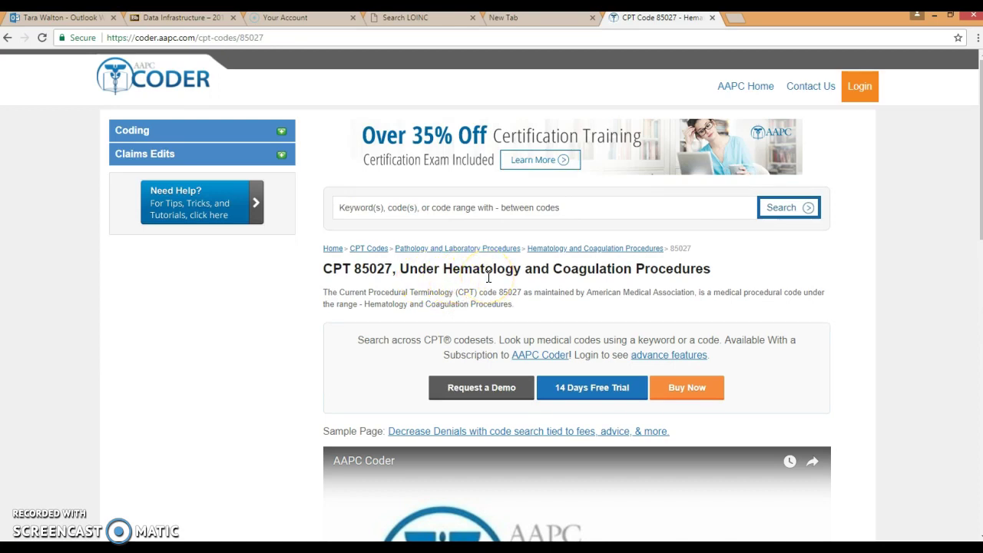
click(557, 248)
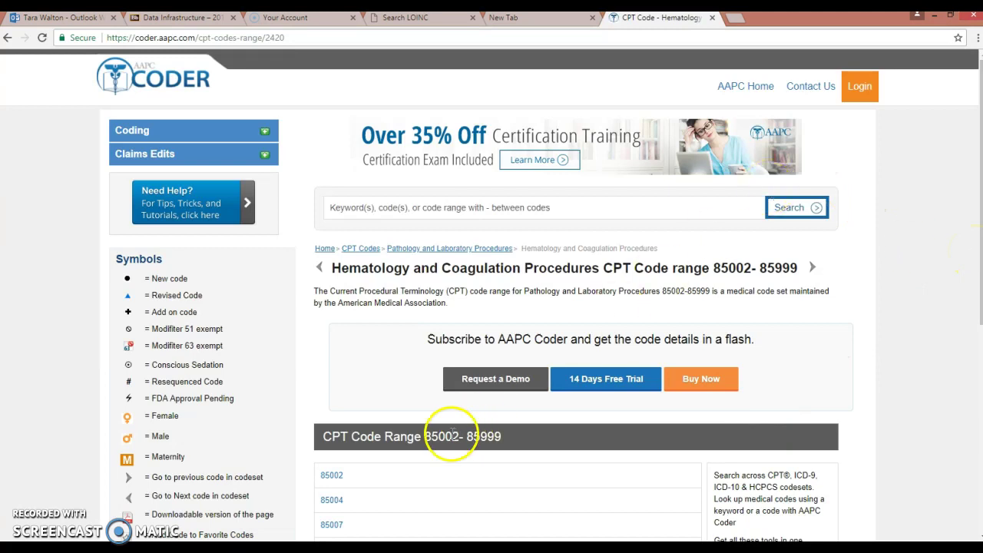
scroll(414, 493, down, 3)
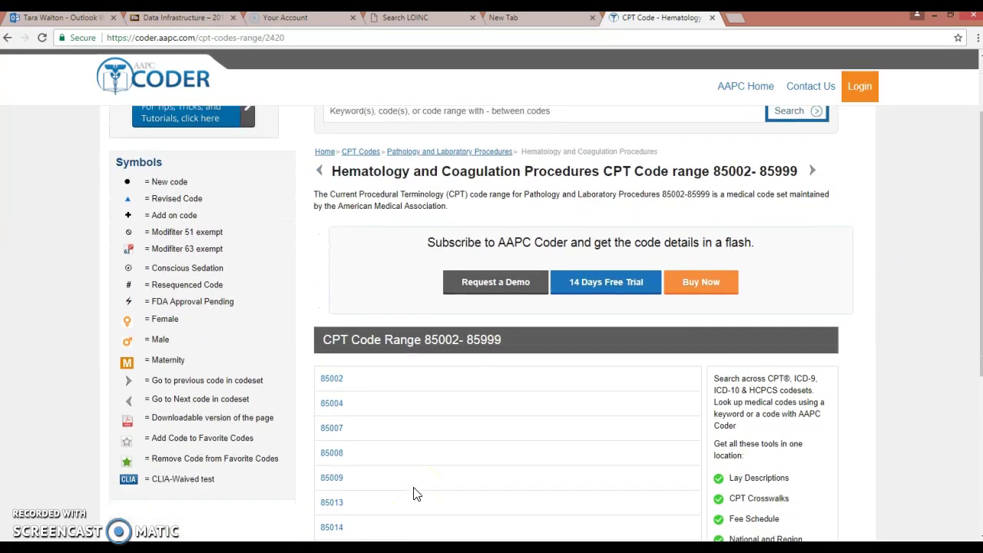
Open CPT code 85025 from the code range list and look through its page for a code description.
click(329, 454)
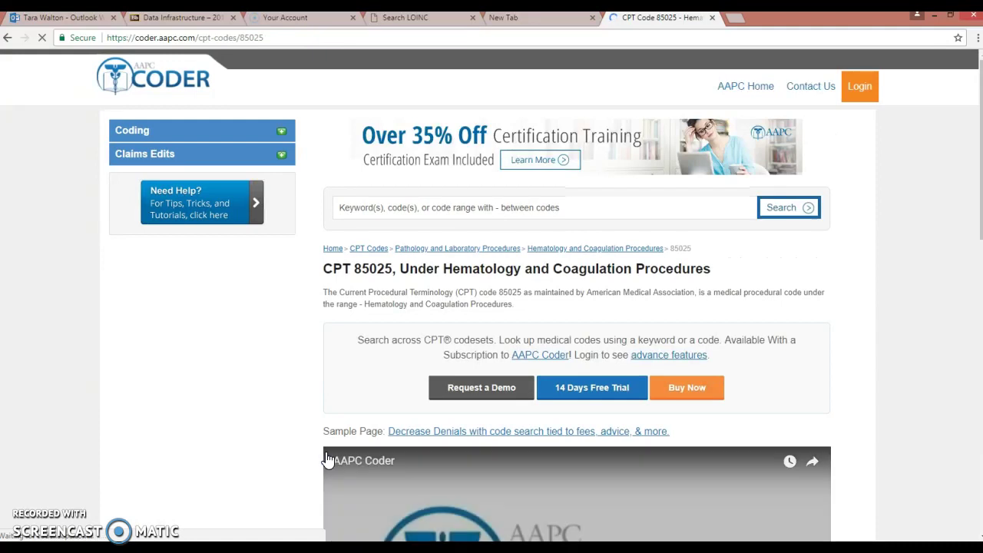
scroll(328, 459, down, 4)
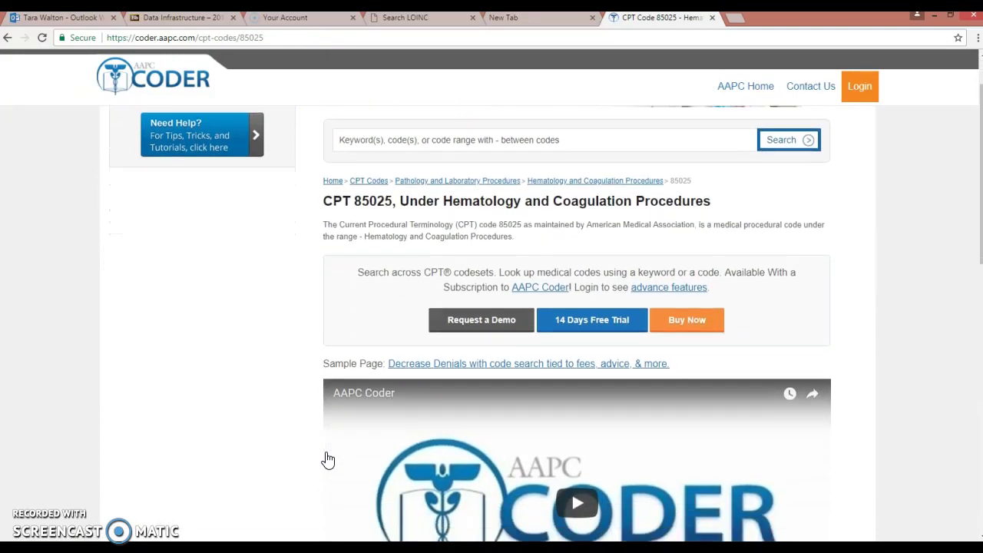
scroll(327, 460, down, 4)
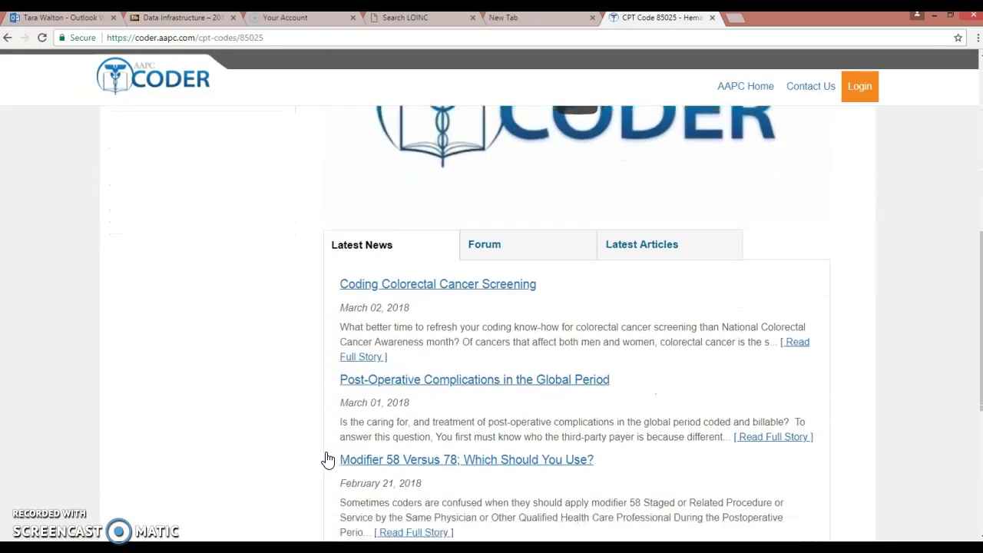
scroll(327, 459, down, 3)
scroll(327, 459, up, 6)
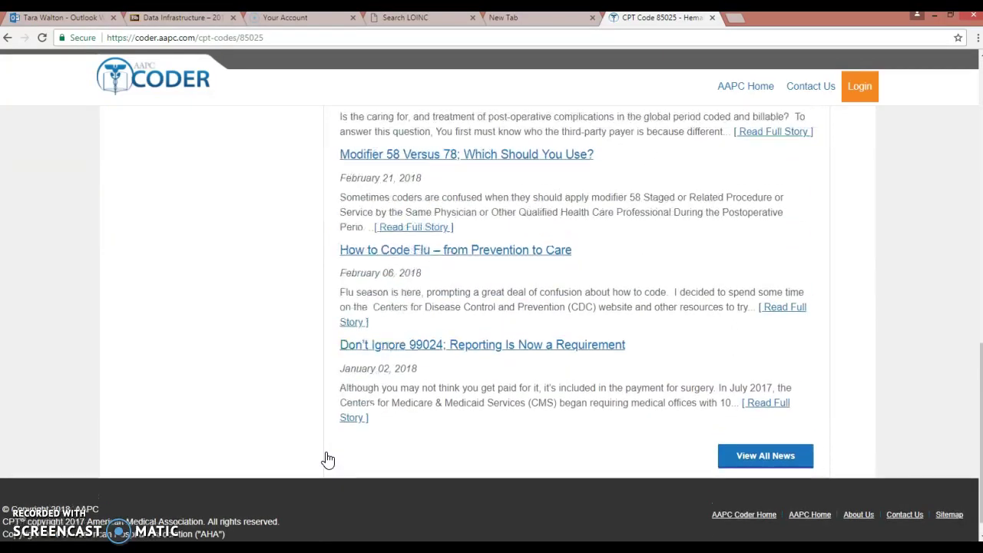
scroll(327, 459, up, 4)
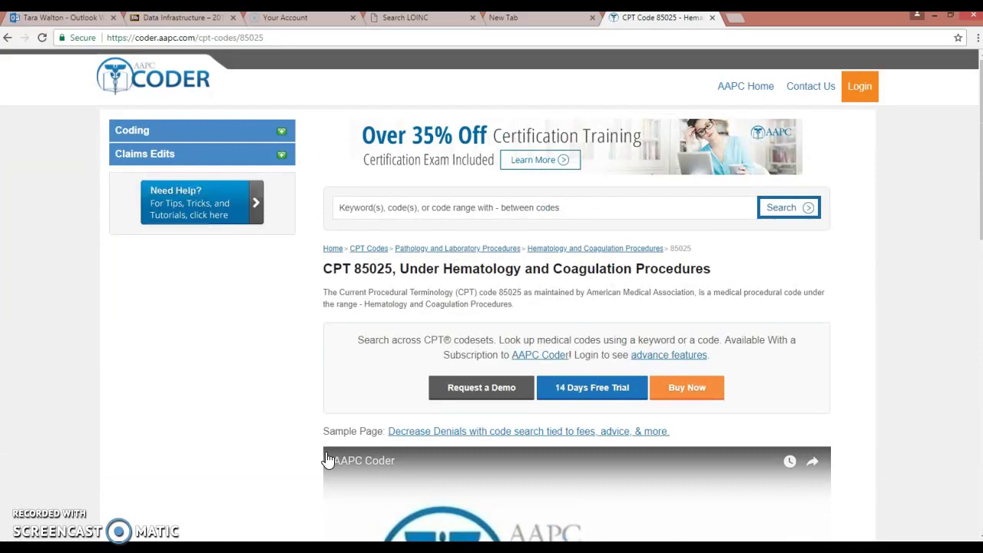
click(386, 402)
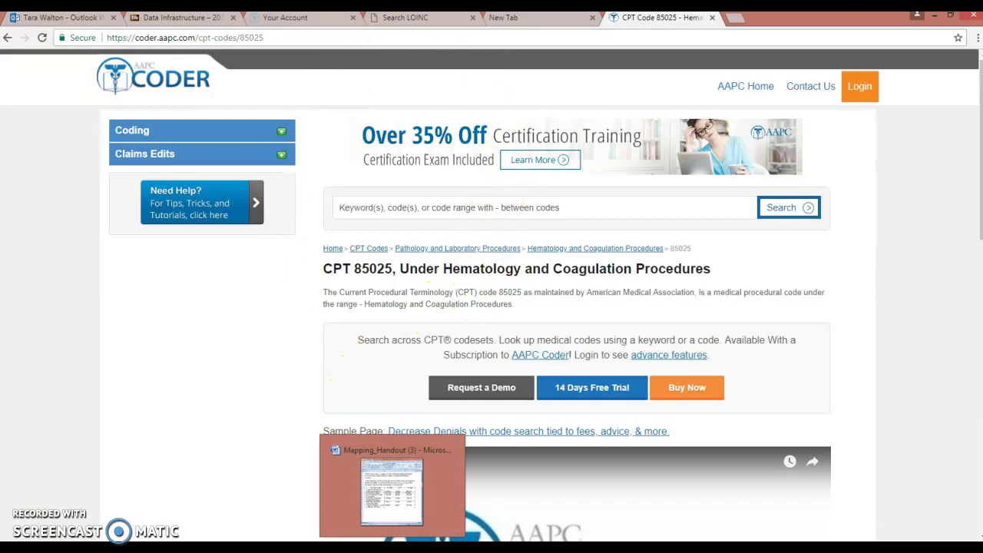
Compare row 1 of the Word handout's mapping table with the browser's LOINC search result for 47288-6, ending in the handout.
click(393, 552)
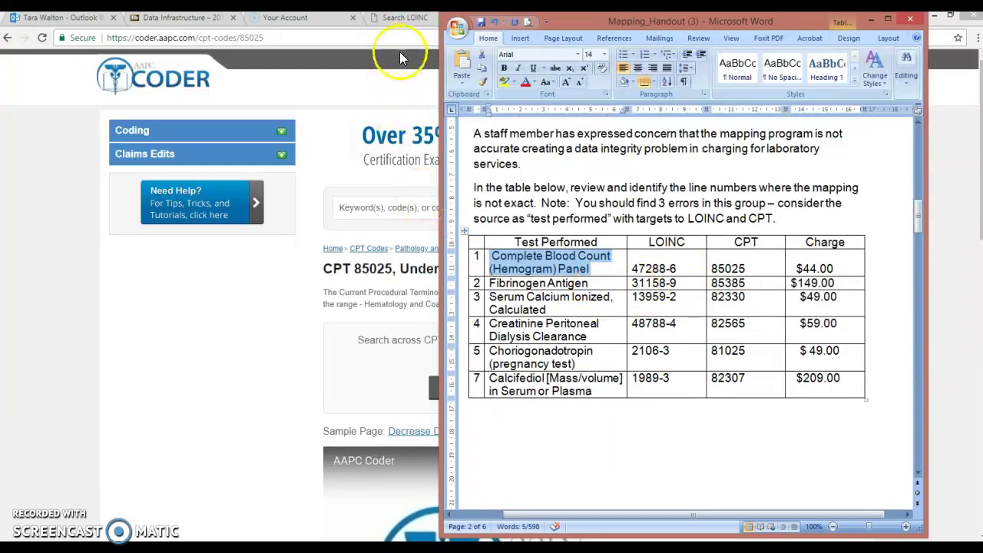
click(391, 17)
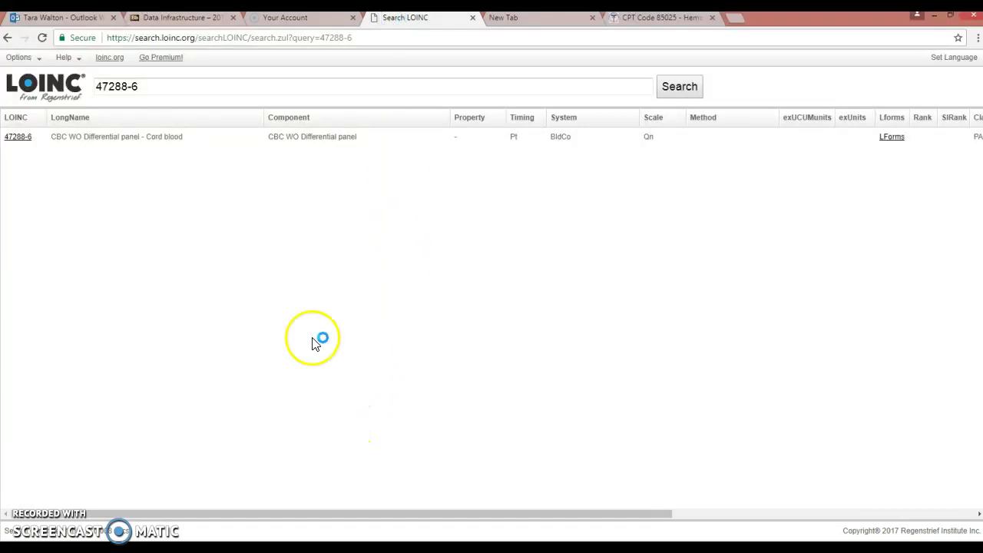
click(411, 548)
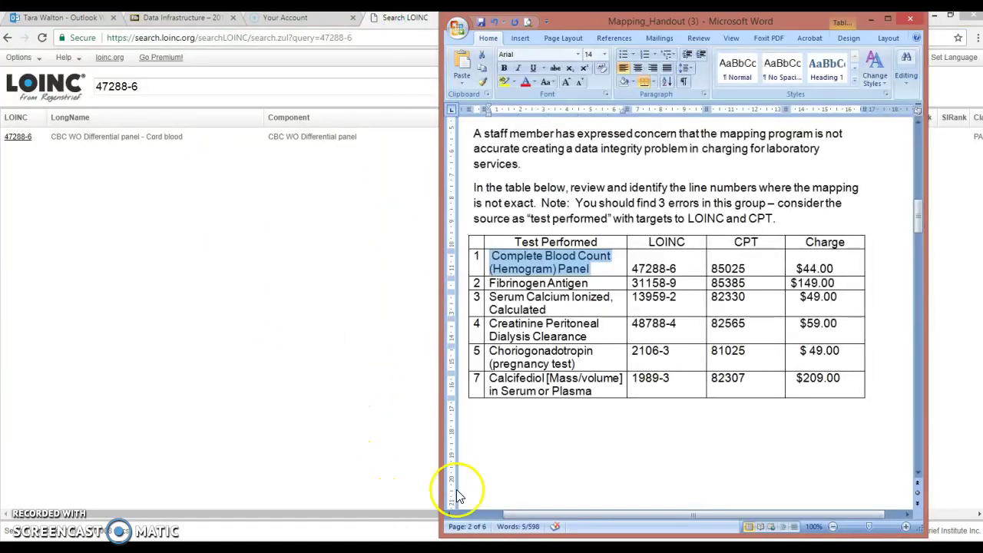
Search LOINC for row 2's test name, "Fibrinogen Antigen", copied from the handout, and compare the results with the row's LOINC code.
drag(591, 283, 492, 285)
key(ctrl+c)
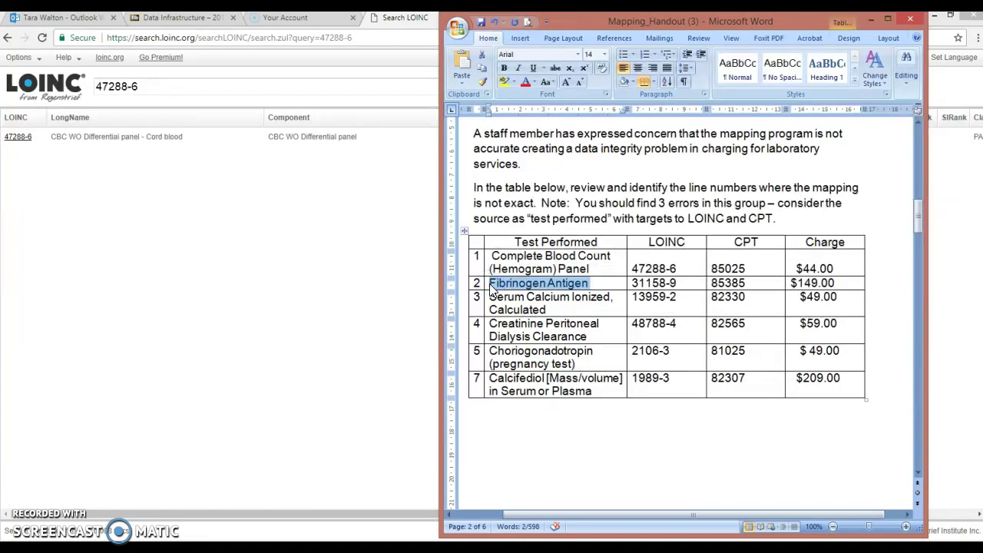
click(282, 87)
drag(281, 88, 90, 88)
key(ctrl+v)
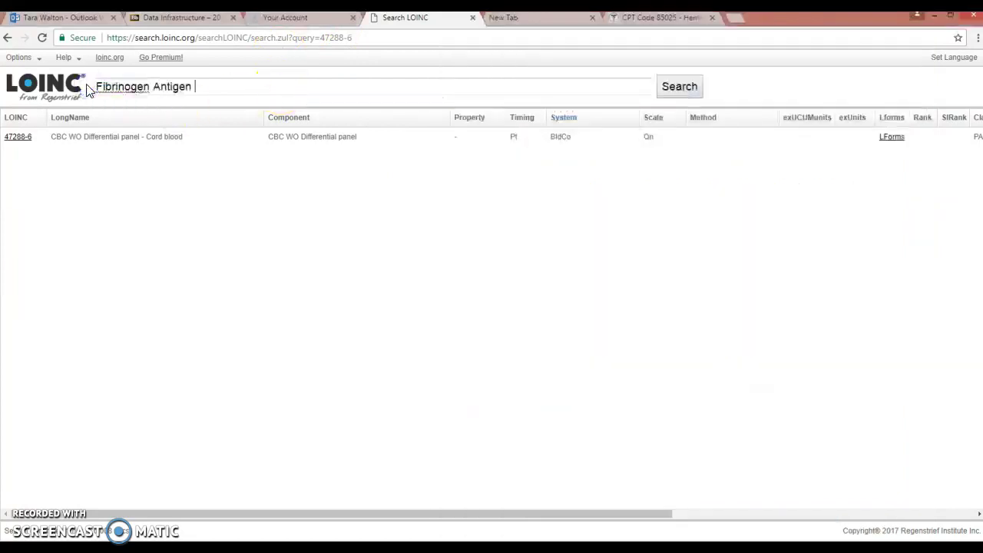
click(675, 94)
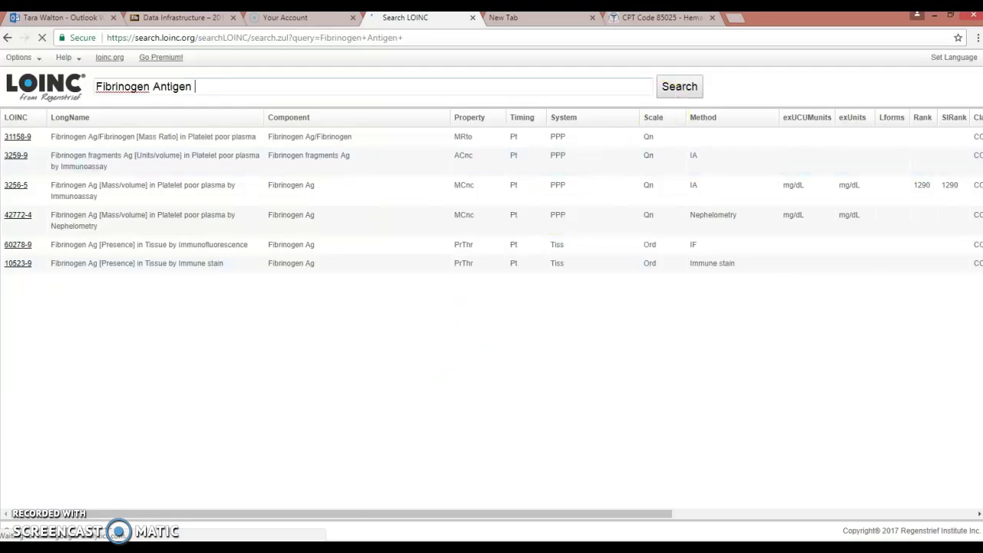
key(alt+Tab)
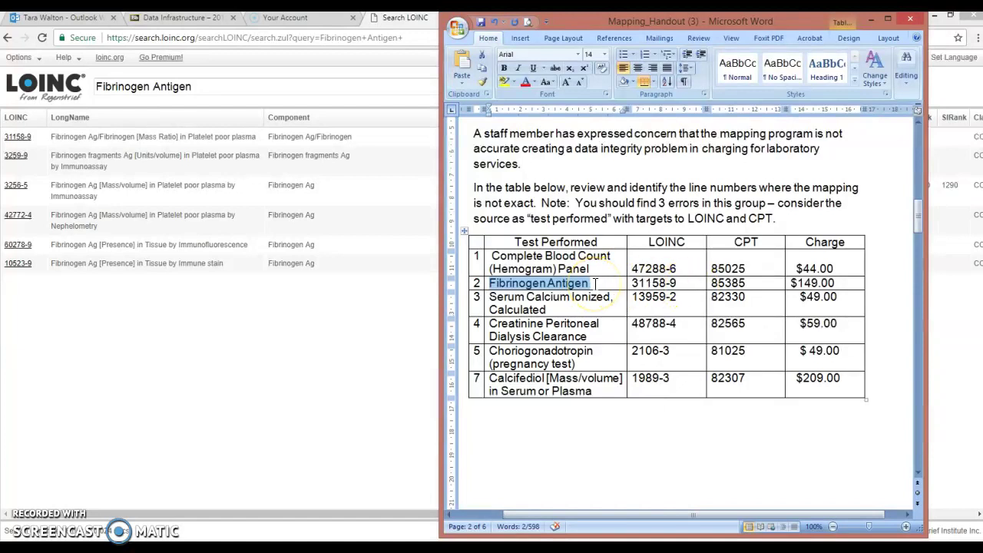
Search AAPC Coder for the copied test name "Fibrinogen Antigen".
click(340, 375)
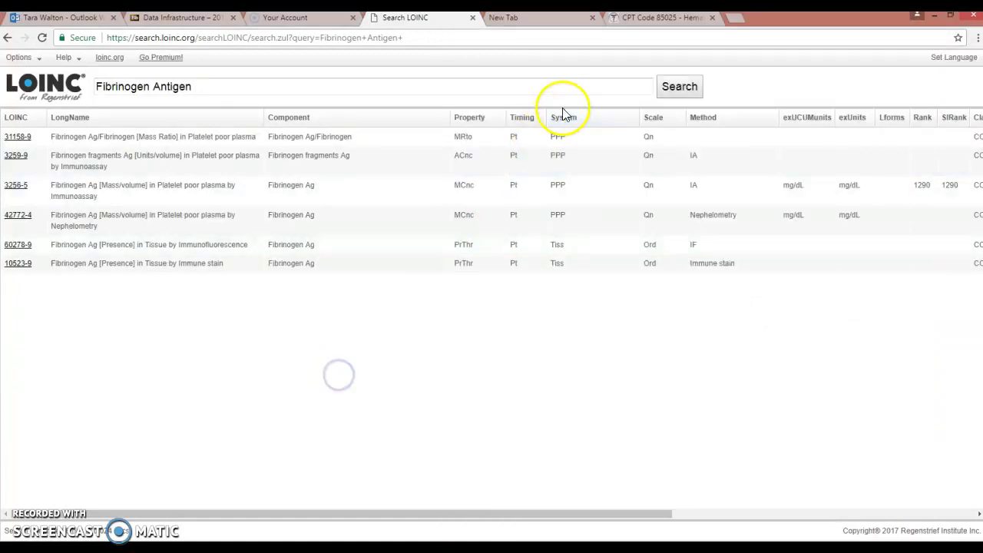
click(639, 21)
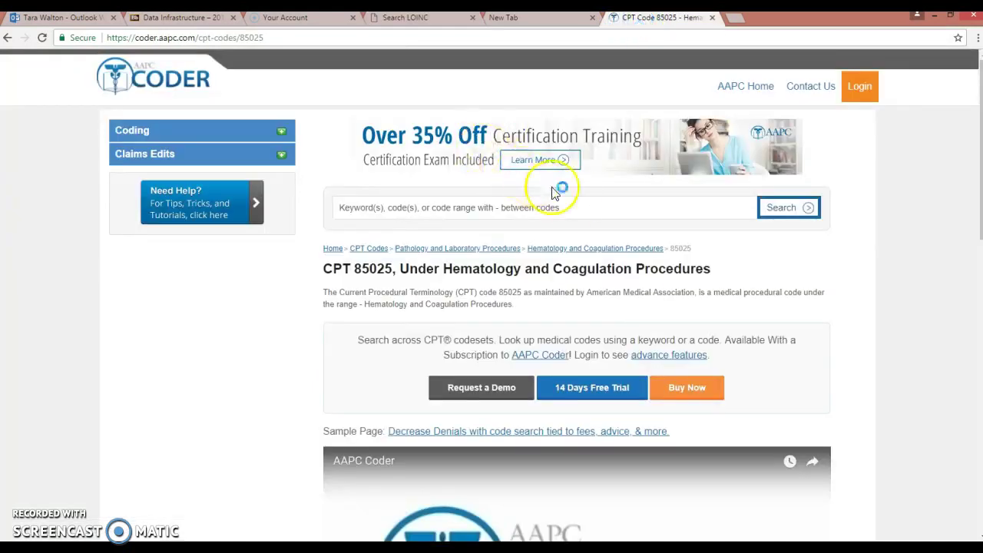
click(448, 206)
key(ctrl+v)
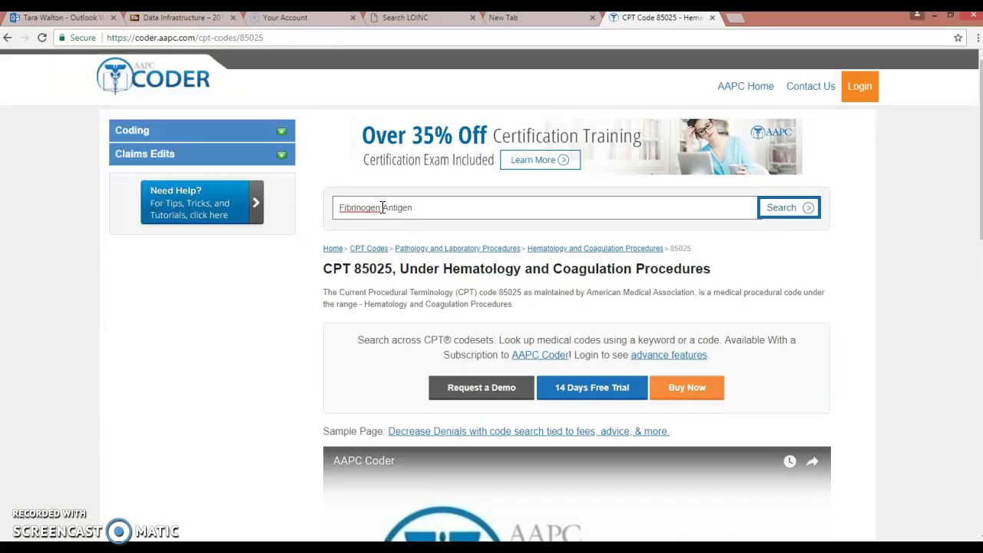
key(Return)
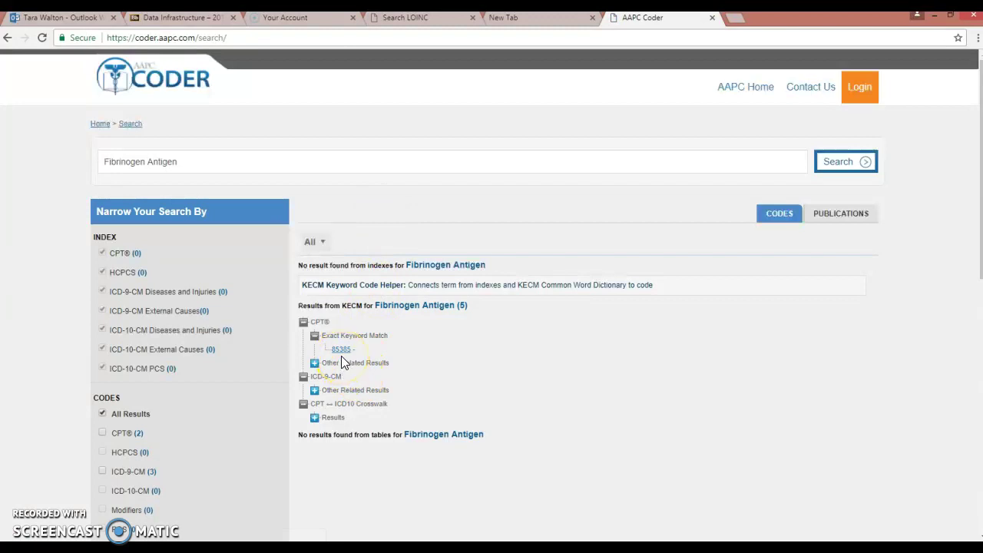
Compare the exact keyword match in AAPC Coder with row 2's CPT code in the Word handout, selecting that code in the table.
click(363, 493)
key(alt+Tab)
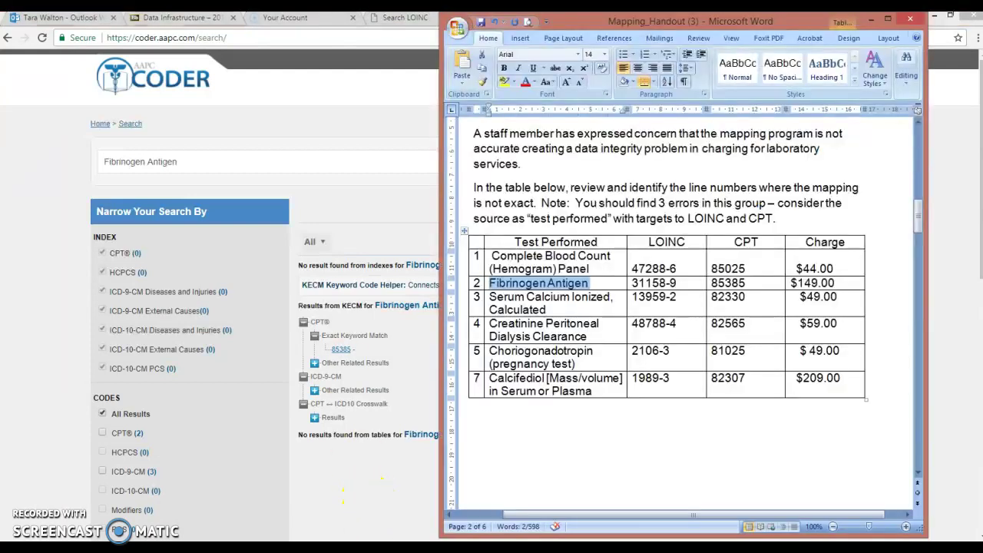
drag(773, 281, 709, 283)
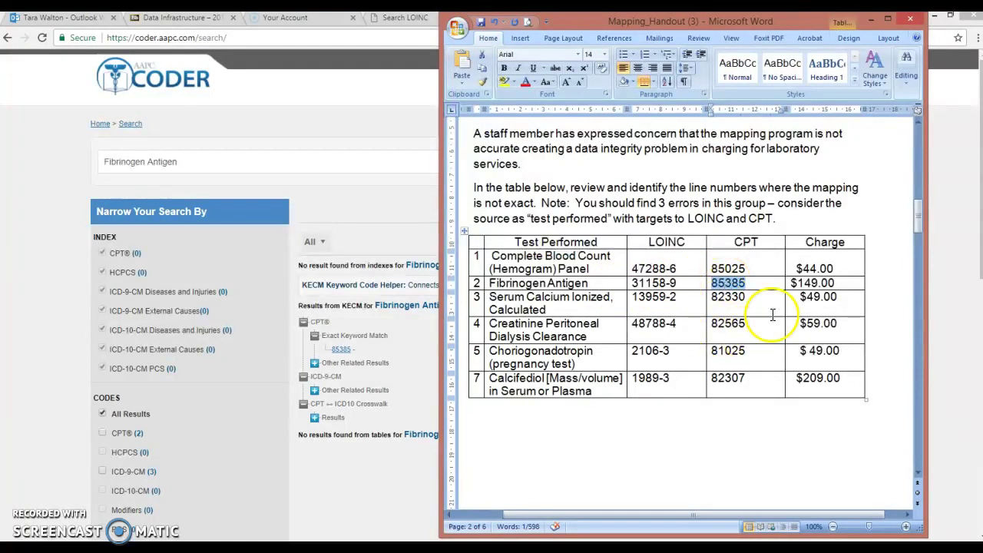
Review the handout's issue description table, the LOINC and CPT reference tables on its last page, the mapping use case, and the first-page SNOMED CT scenario.
drag(916, 218, 921, 258)
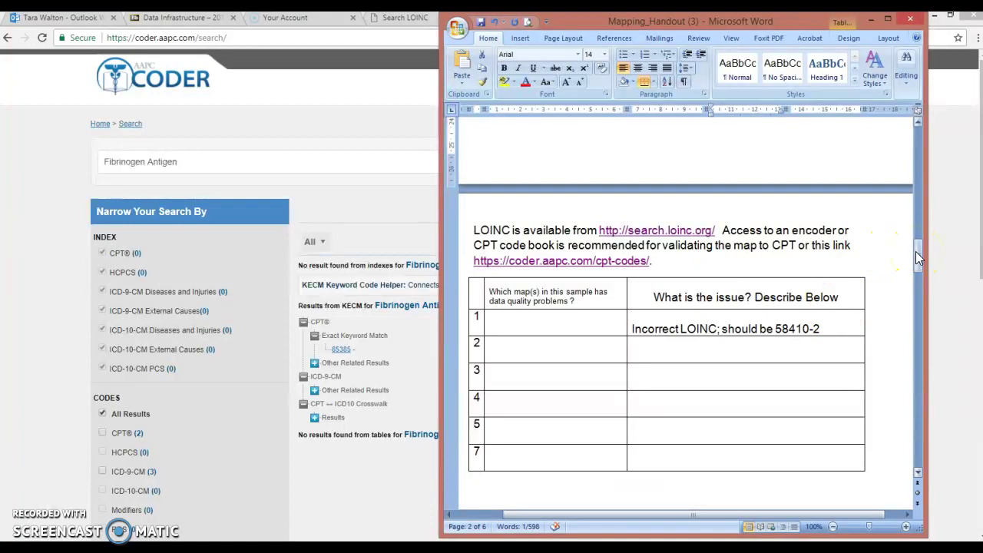
drag(916, 251, 925, 437)
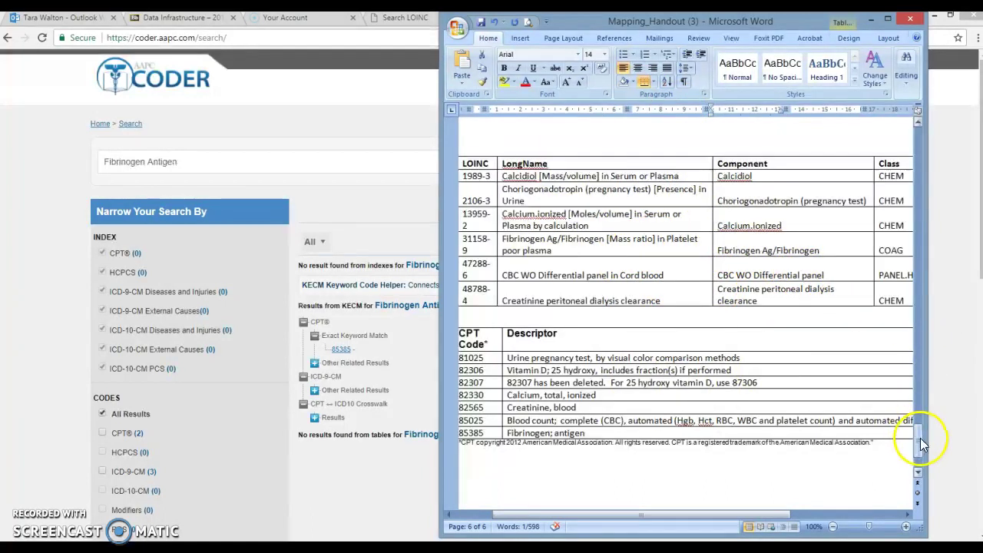
drag(921, 446, 899, 222)
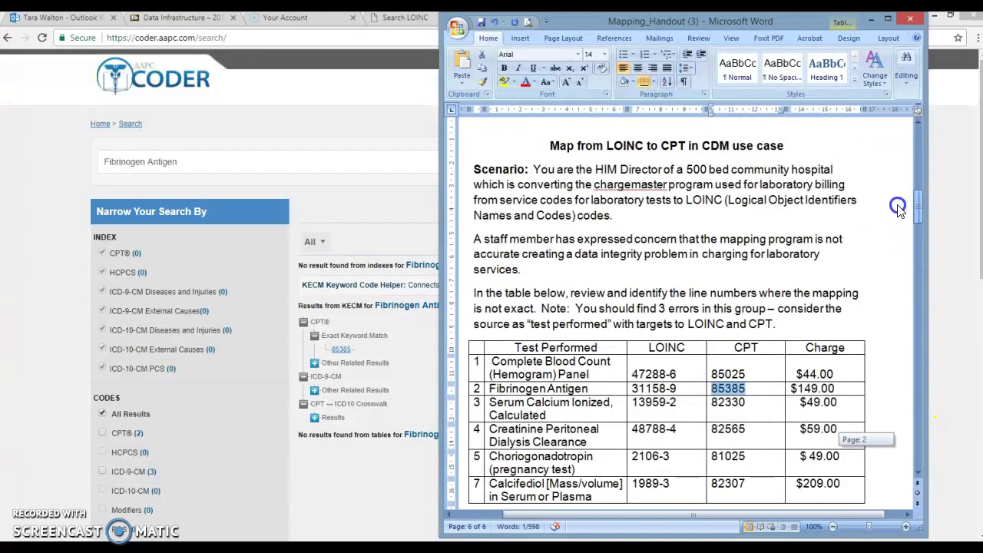
scroll(898, 207, down, 2)
scroll(898, 208, up, 1)
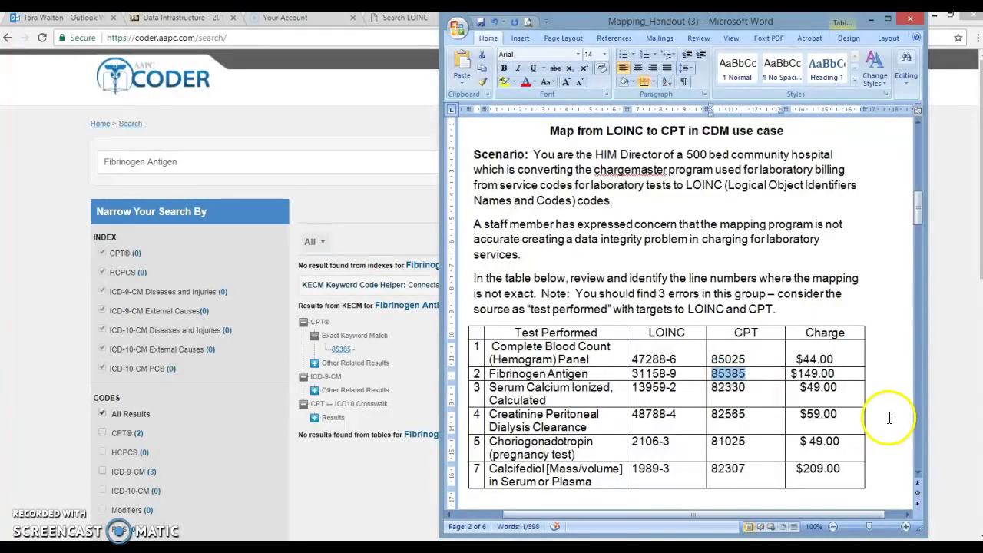
click(902, 484)
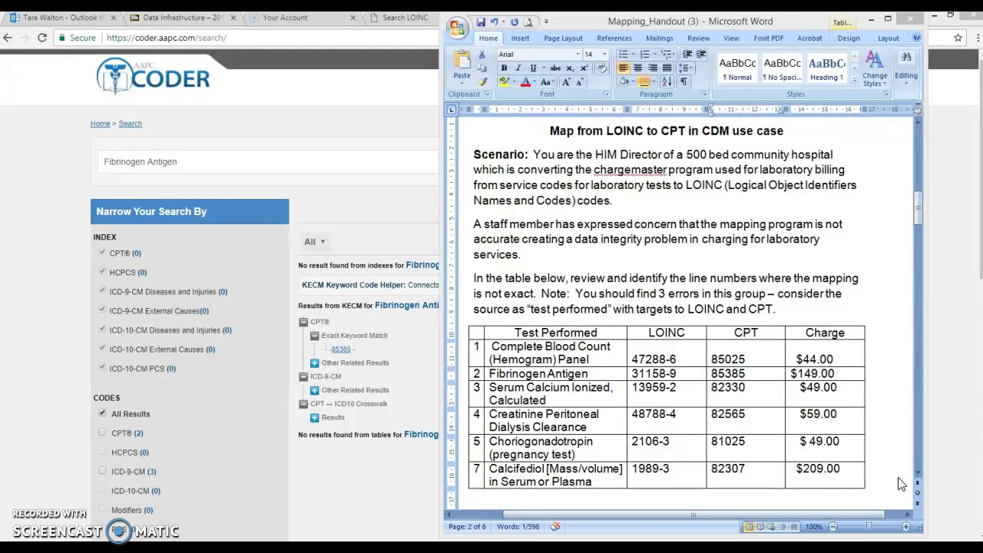
click(902, 484)
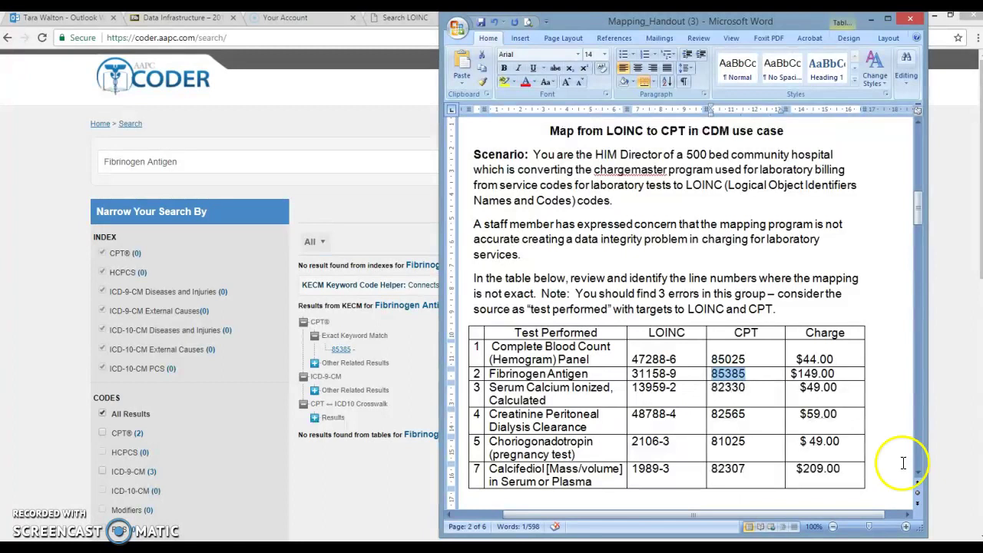
click(921, 212)
drag(921, 212, 912, 151)
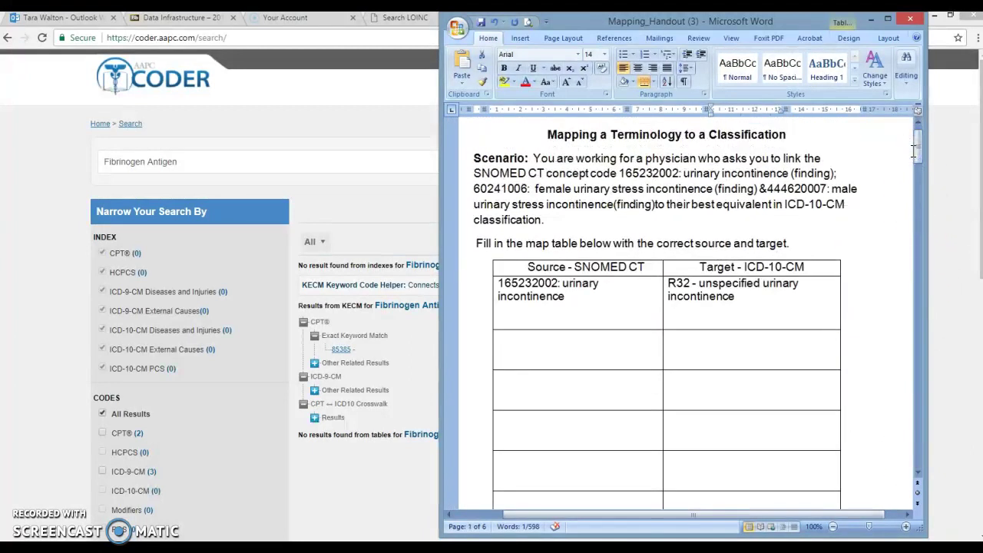
Switch to the Blackboard Data Infrastructure page in the browser and open the Data Mapping assignment.
click(891, 239)
click(172, 28)
click(306, 193)
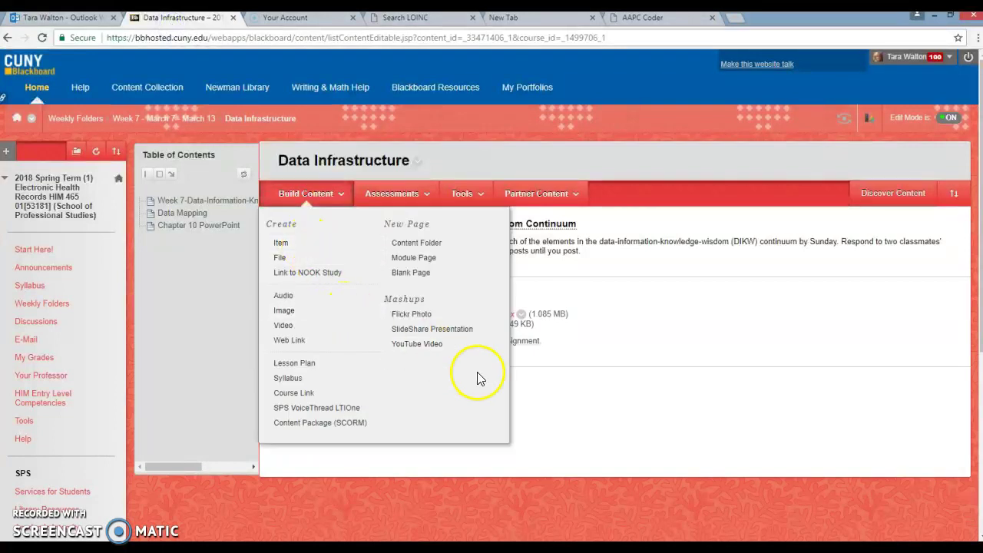
click(347, 296)
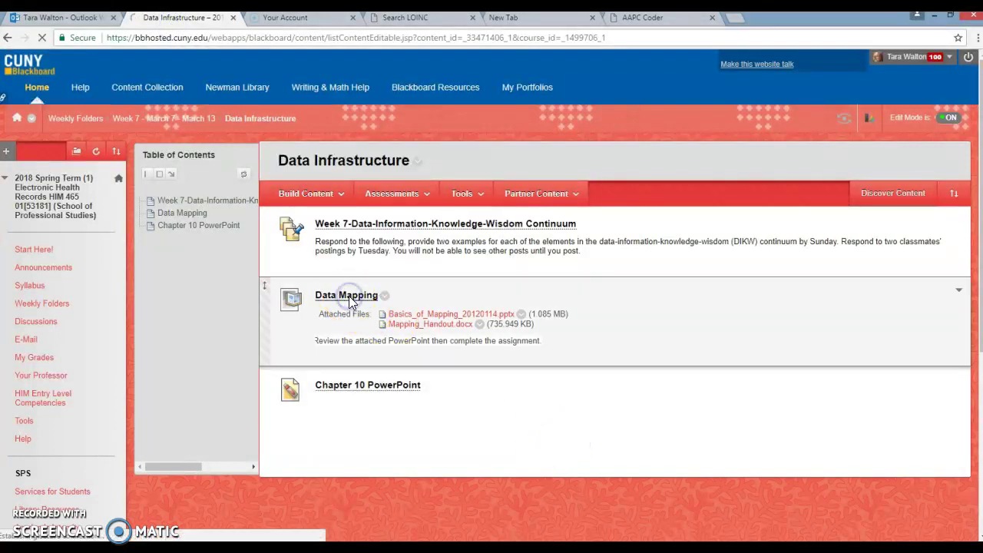